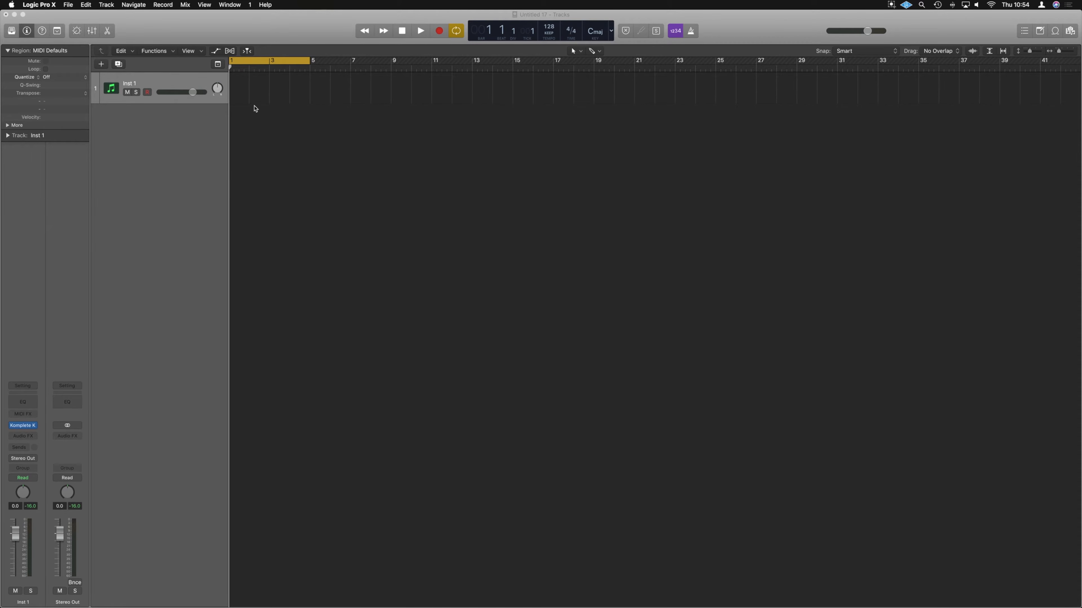
# Step: View the Grand Rhapsody piano in the Inst 1 track's Komplete Kontrol instrument and close its window
pyautogui.click(25, 426)
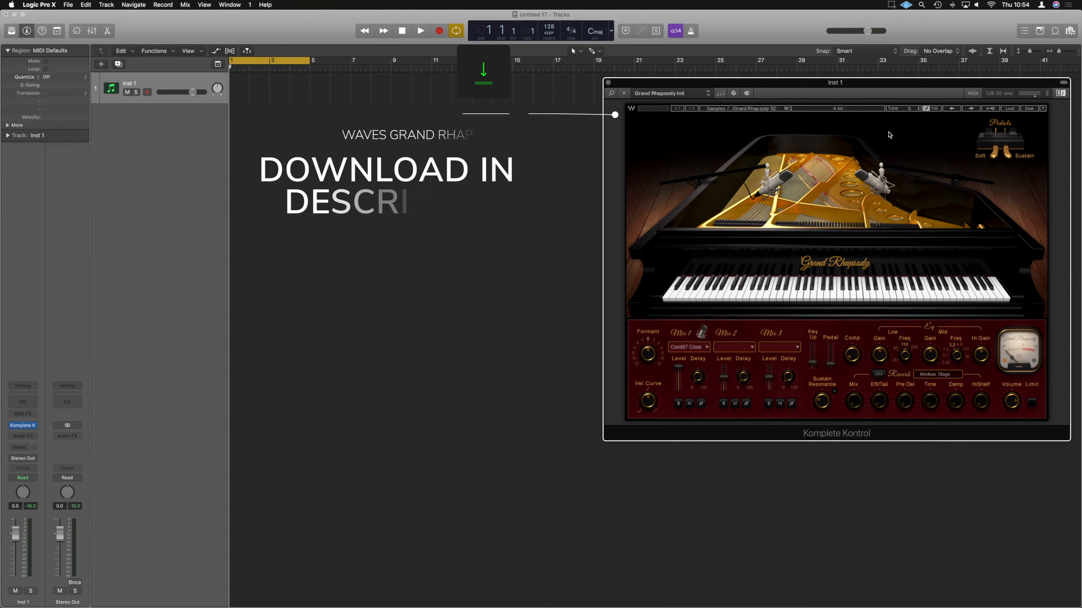
pyautogui.click(608, 83)
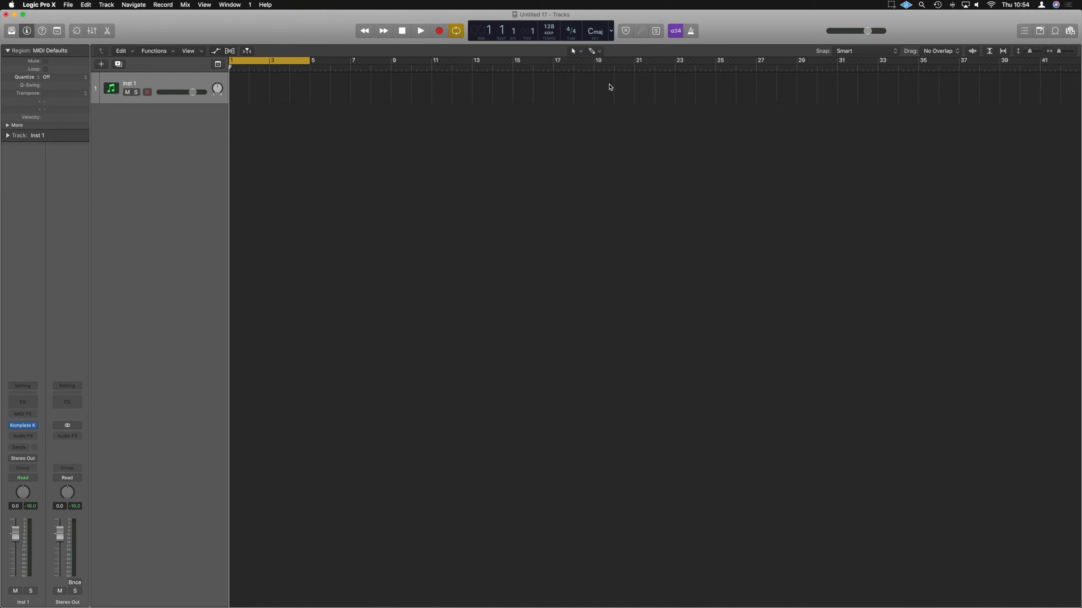
# Step: Create a four-bar MIDI region at bar 1 on the Inst 1 track and open it in the piano roll
pyautogui.click(239, 91)
pyautogui.moveTo(251, 98); pyautogui.dragTo(304, 99)
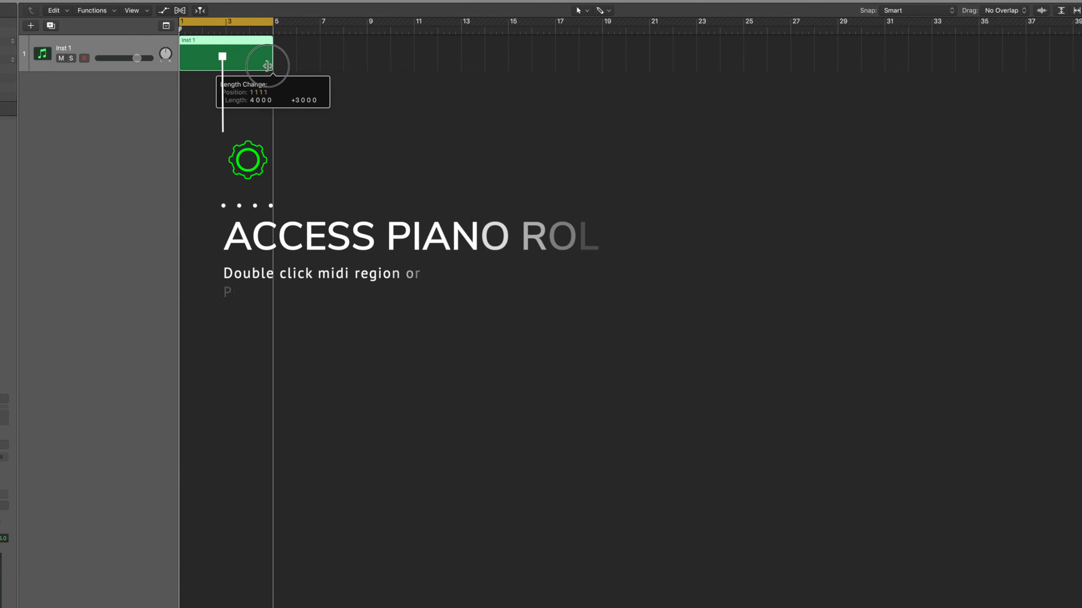
pyautogui.doubleClick(234, 43)
pyautogui.press('e')
pyautogui.press('e')
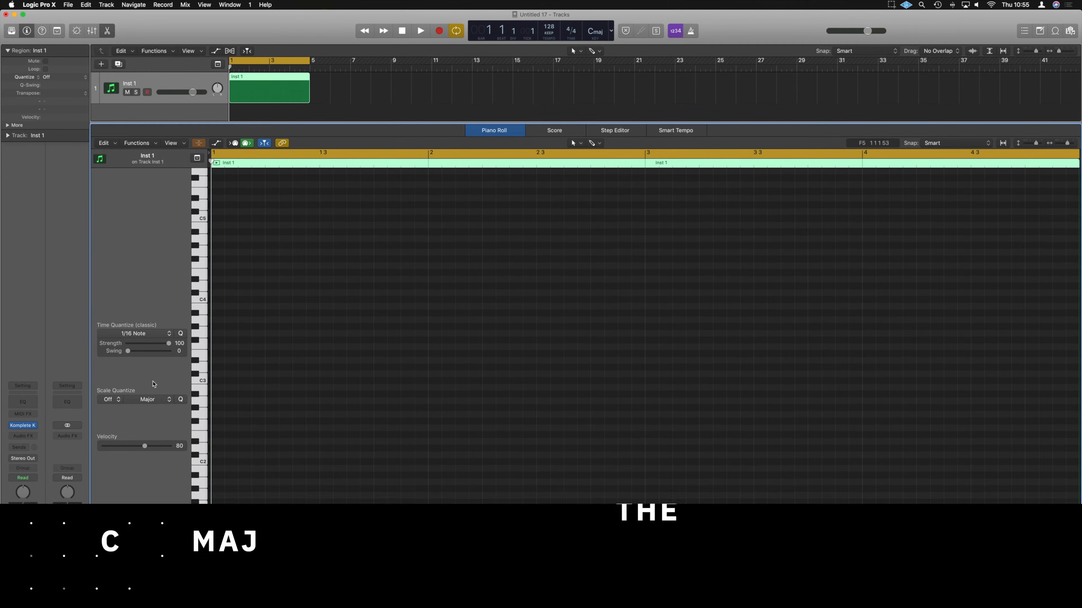
# Step: Add one-bar notes at bar 1 on every white key from C1 to B1 to build the C major scale
pyautogui.scroll(-1, 282, 378)
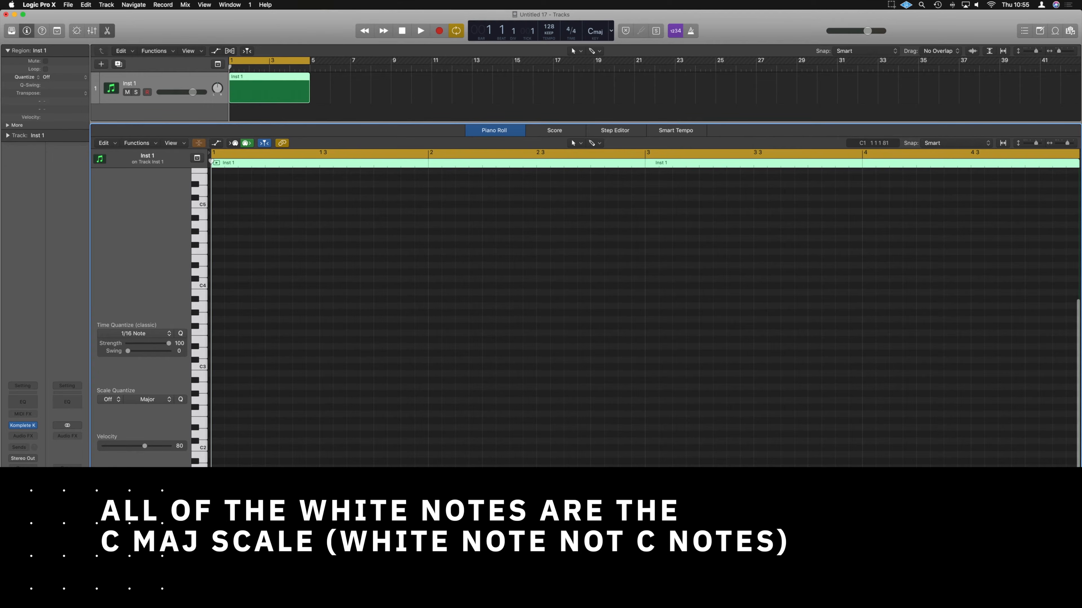
pyautogui.scroll(-5, 218, 456)
pyautogui.click(218, 459)
pyautogui.click(217, 445)
pyautogui.click(217, 432)
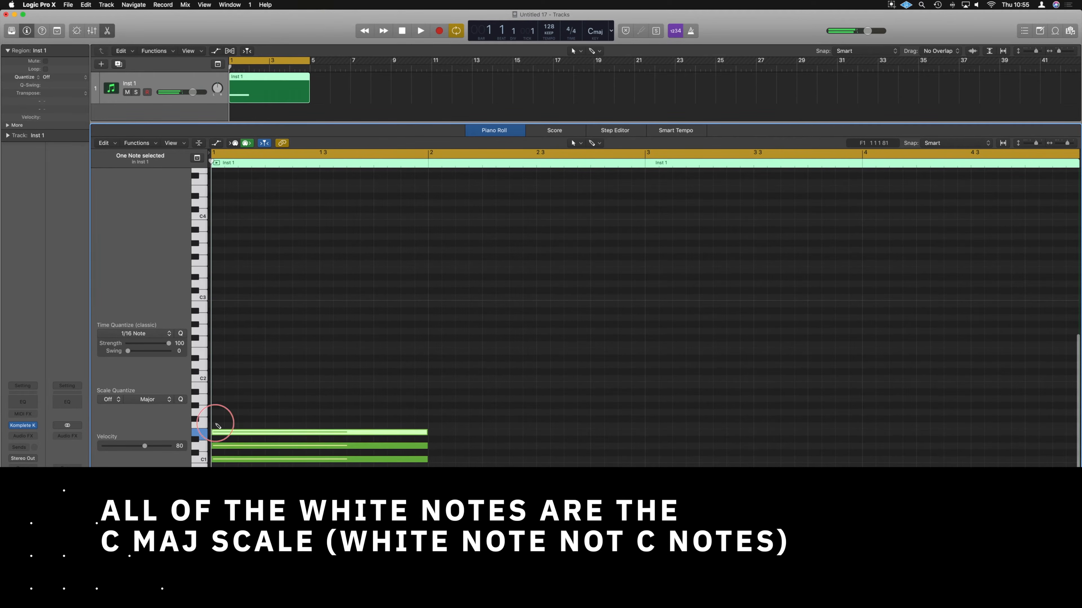
pyautogui.click(217, 425)
pyautogui.click(217, 412)
pyautogui.click(217, 398)
pyautogui.click(217, 385)
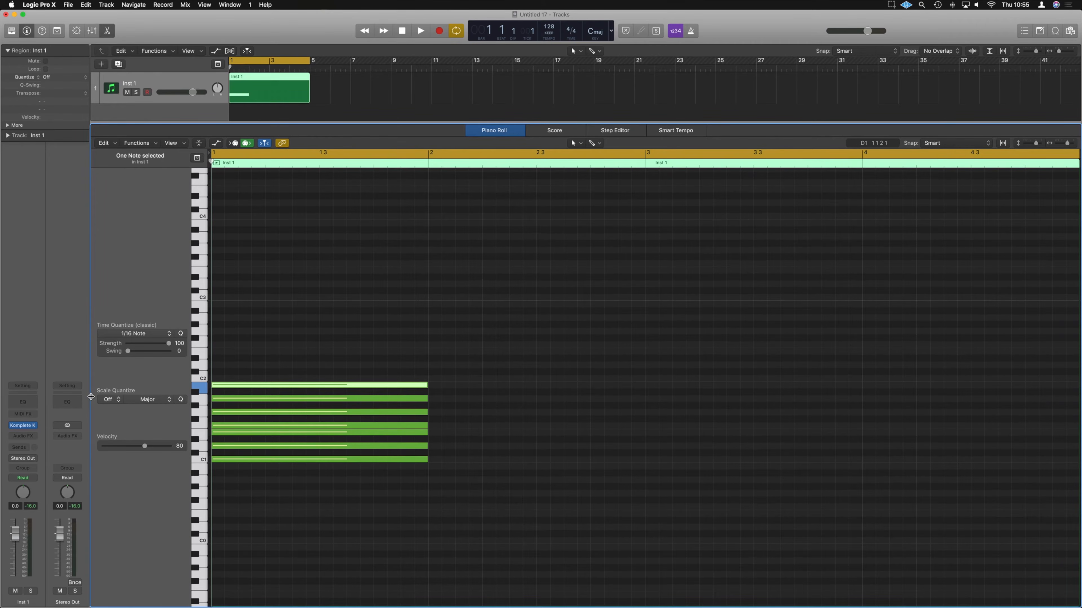
# Step: Try scale-quantizing all seven notes to F Major and raise the altered top note back to B1
pyautogui.moveTo(432, 478); pyautogui.dragTo(331, 382)
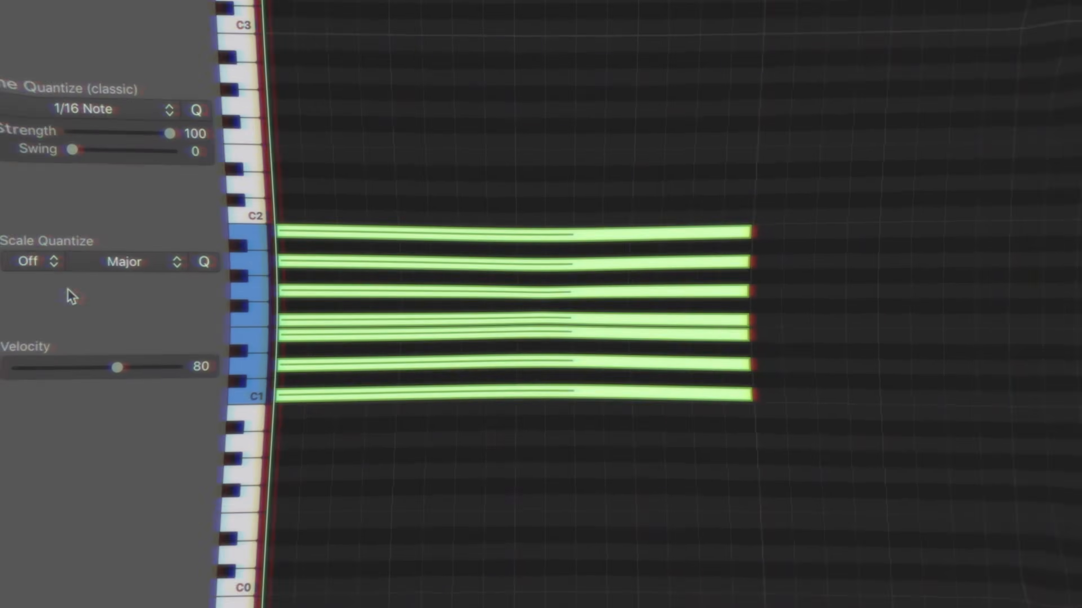
pyautogui.click(109, 401)
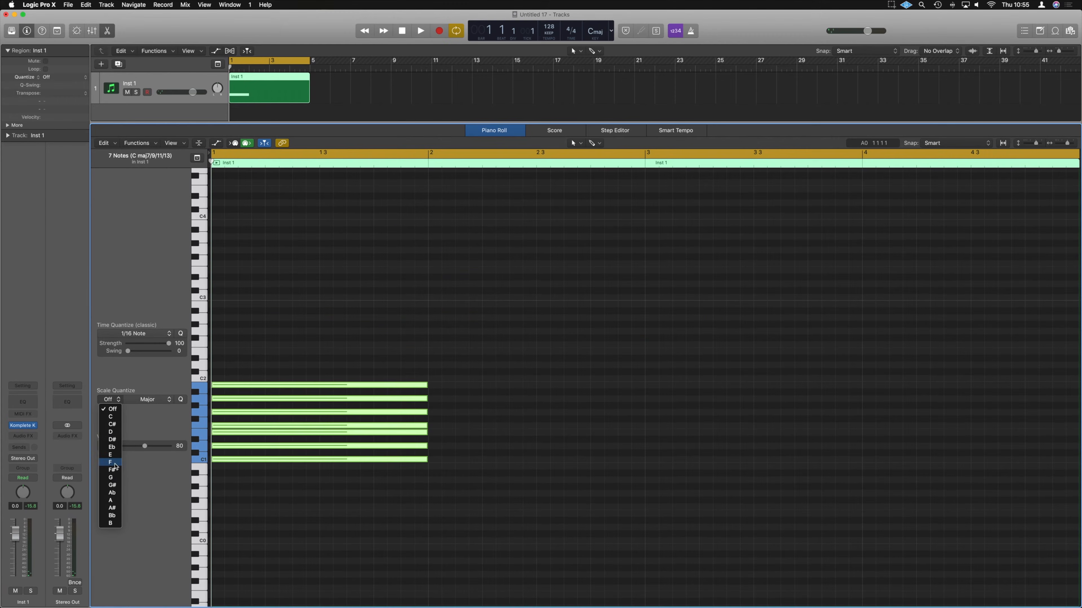
pyautogui.click(43, 403)
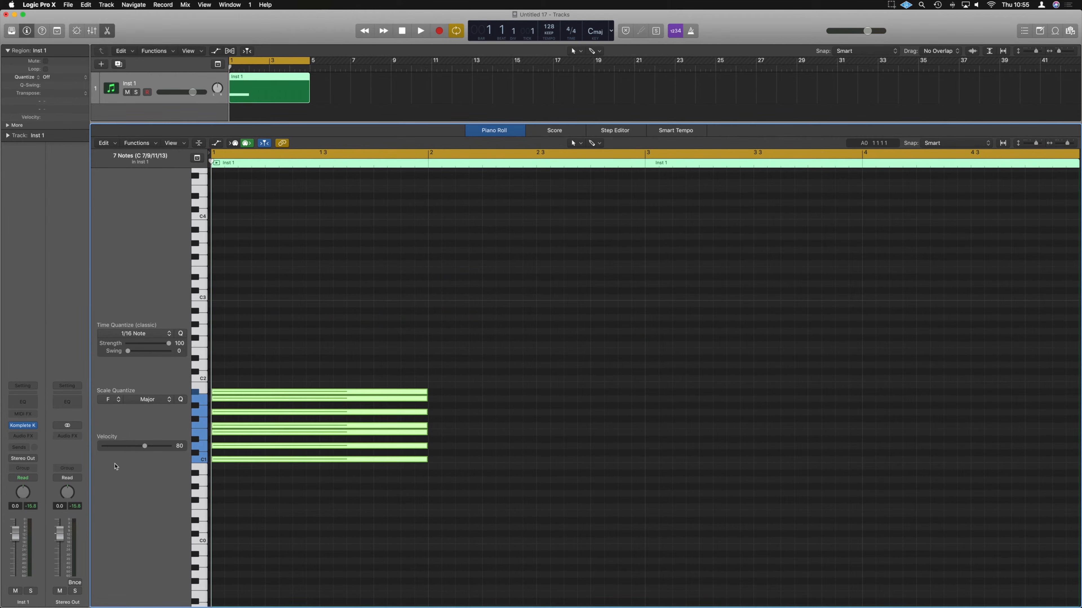
pyautogui.moveTo(348, 392); pyautogui.dragTo(349, 384)
# Step: Scale-quantize all seven notes to F# Natural Minor and clear the selection
pyautogui.moveTo(439, 474); pyautogui.dragTo(354, 357)
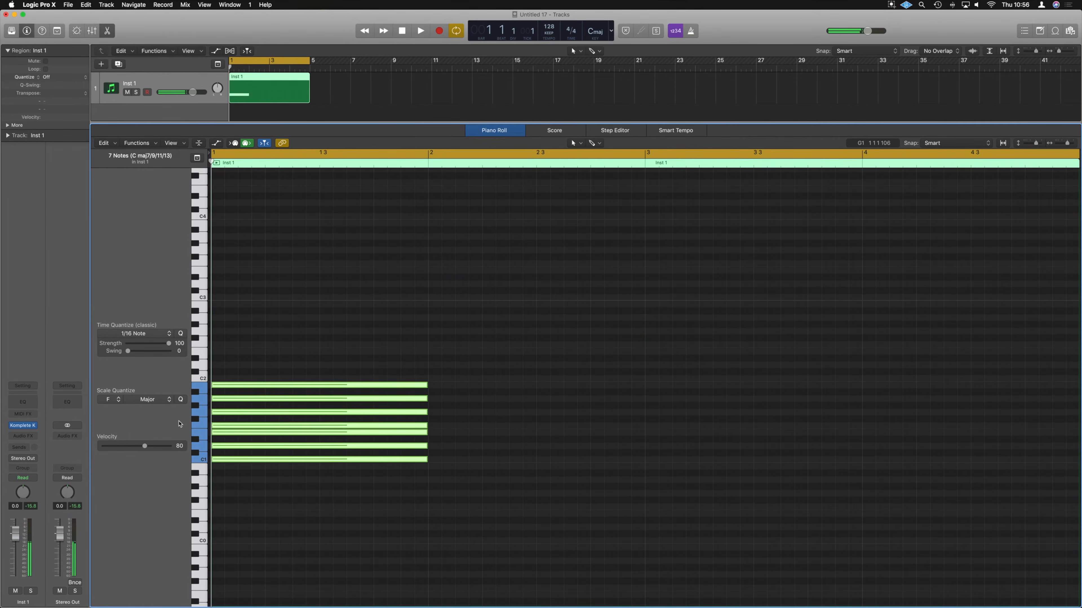
pyautogui.click(113, 400)
pyautogui.click(110, 468)
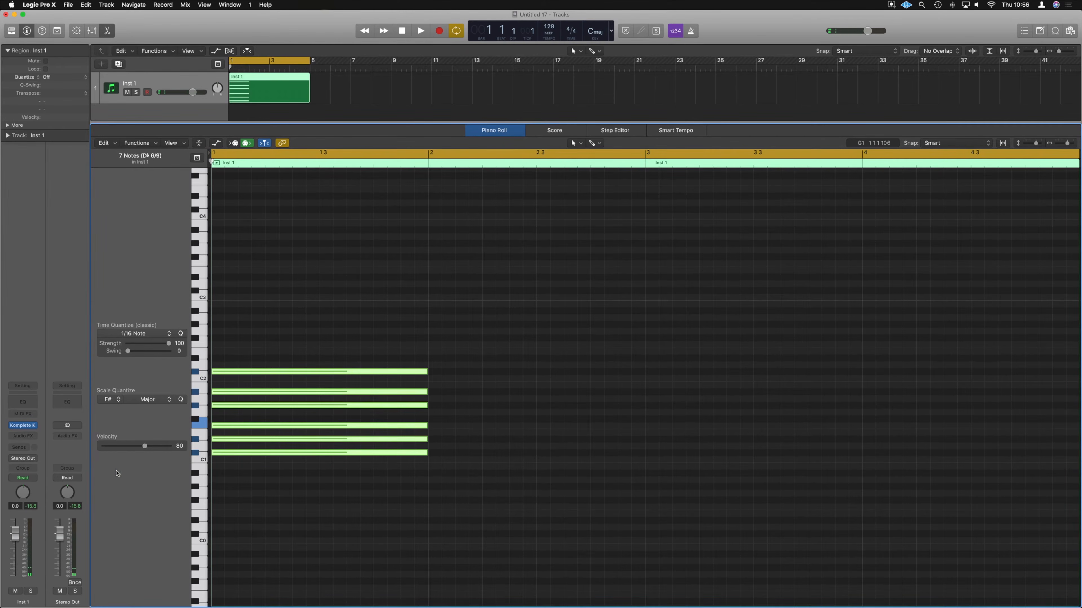
pyautogui.click(161, 400)
pyautogui.click(153, 417)
pyautogui.click(415, 506)
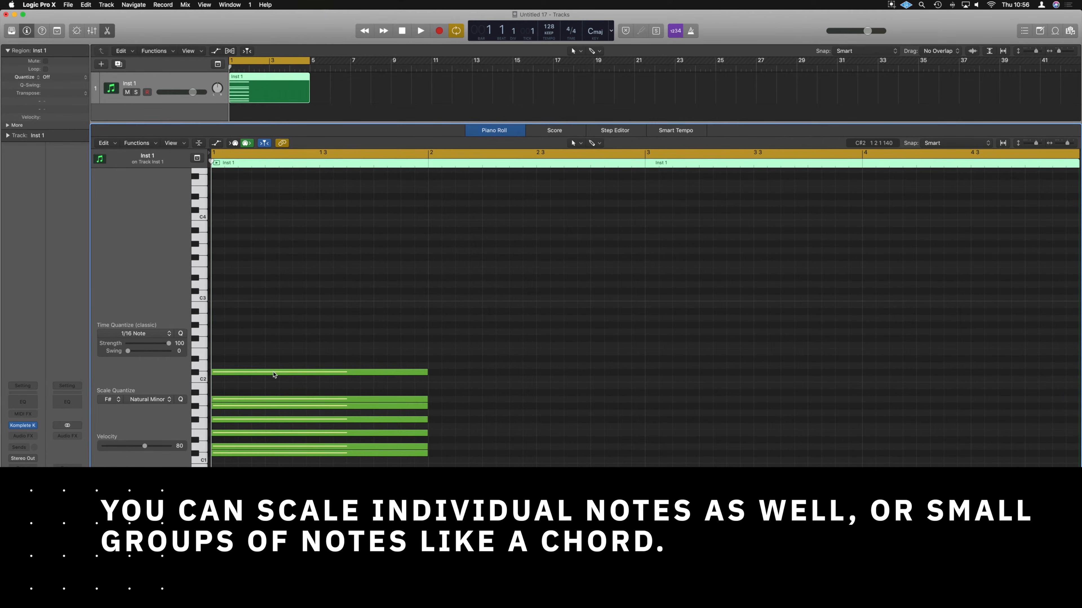
# Step: Lower the top note to the out-of-key A#1 and scale-quantize that single note to F# Natural Minor
pyautogui.moveTo(274, 375); pyautogui.dragTo(202, 390)
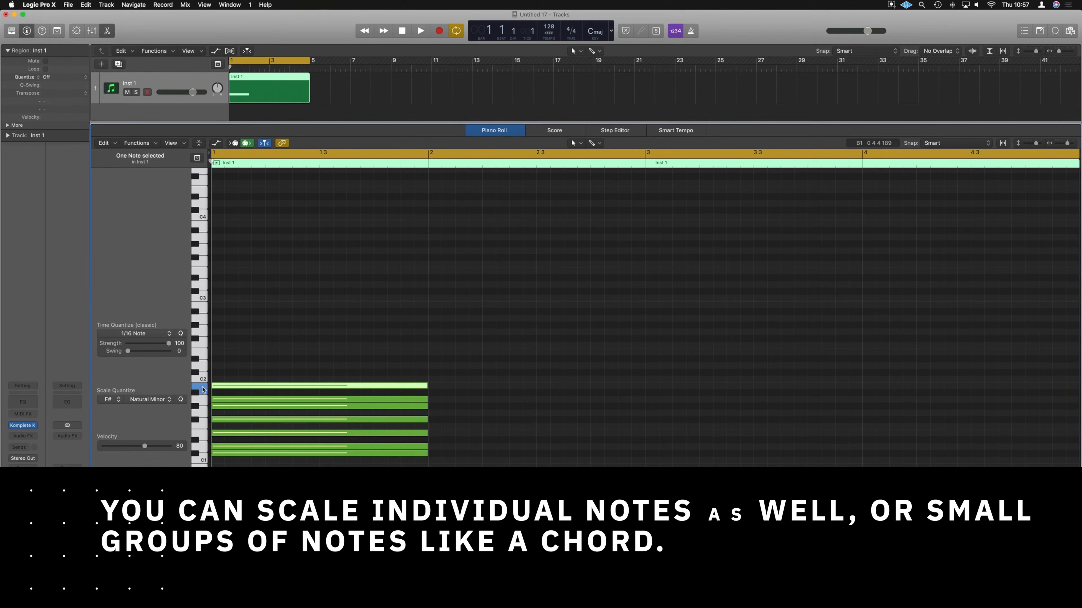
pyautogui.click(396, 389)
pyautogui.moveTo(396, 391); pyautogui.dragTo(396, 395)
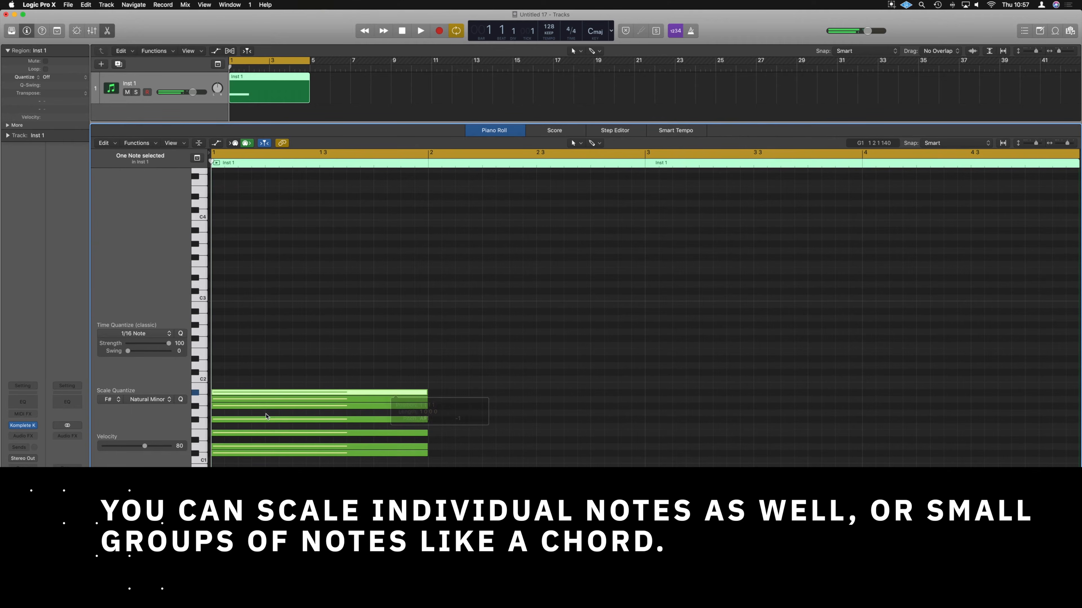
pyautogui.click(181, 400)
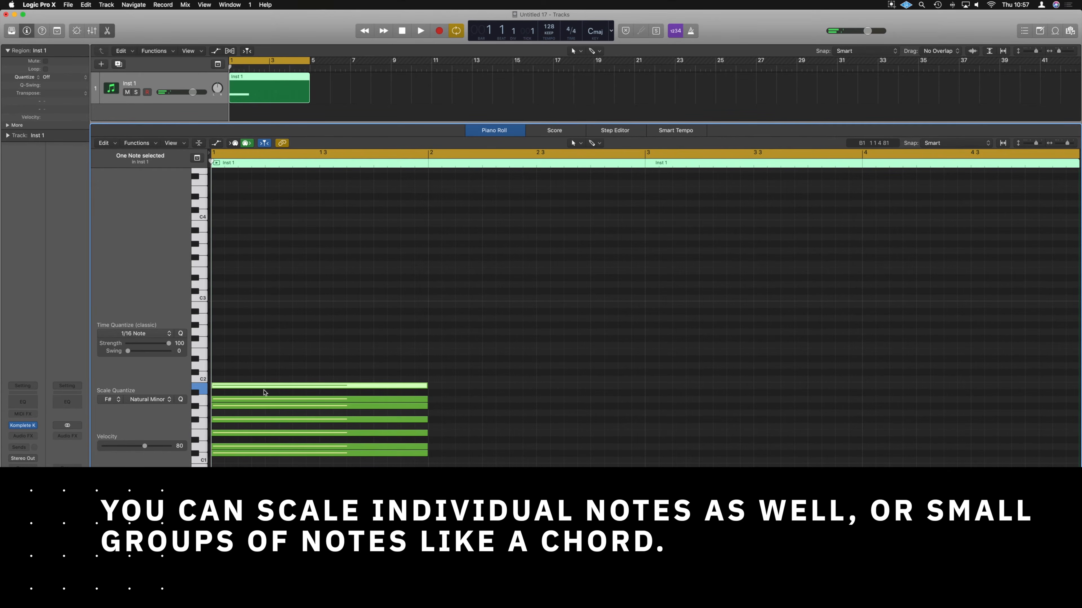
# Step: Copy the seven scale notes up one octave and copy the resulting fourteen notes up two octaves
pyautogui.moveTo(434, 469); pyautogui.dragTo(291, 322)
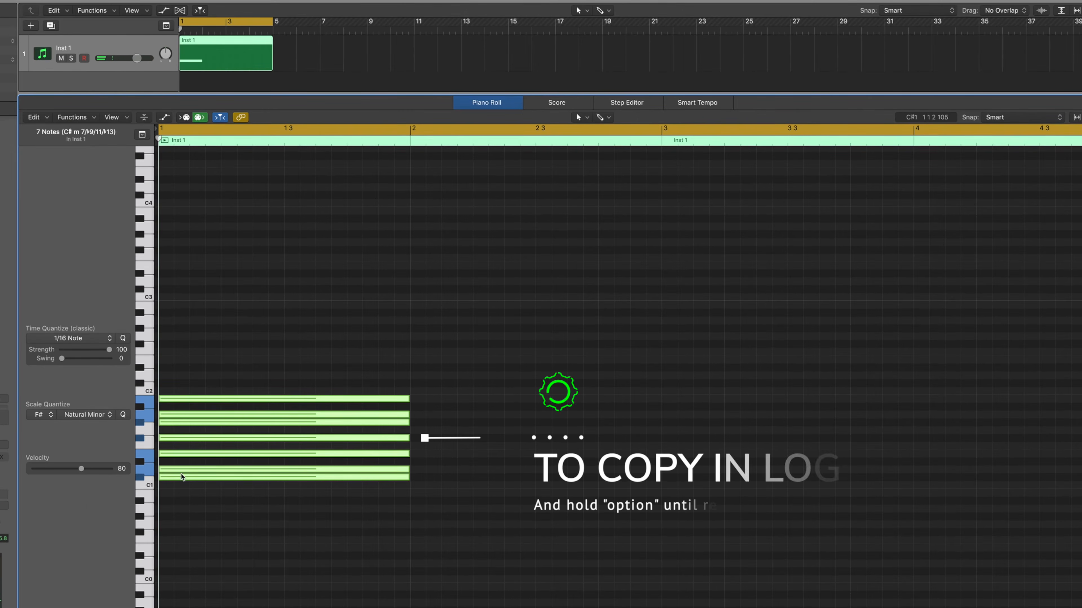
pyautogui.moveTo(181, 479); pyautogui.dragTo(178, 385)
pyautogui.moveTo(413, 473); pyautogui.dragTo(296, 286)
pyautogui.moveTo(176, 476); pyautogui.dragTo(176, 287)
pyautogui.click(456, 331)
# Step: Shorten all 28 scale notes to about a sixteenth note at bar 1 and turn on Collapse Mode
pyautogui.scroll(4, 456, 330)
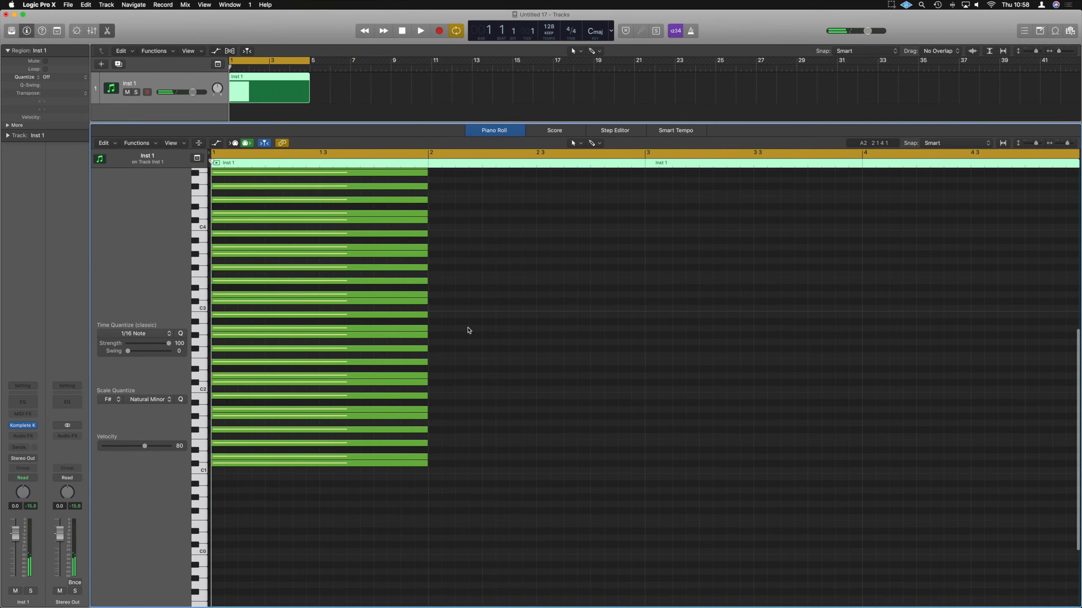
pyautogui.scroll(1, 469, 330)
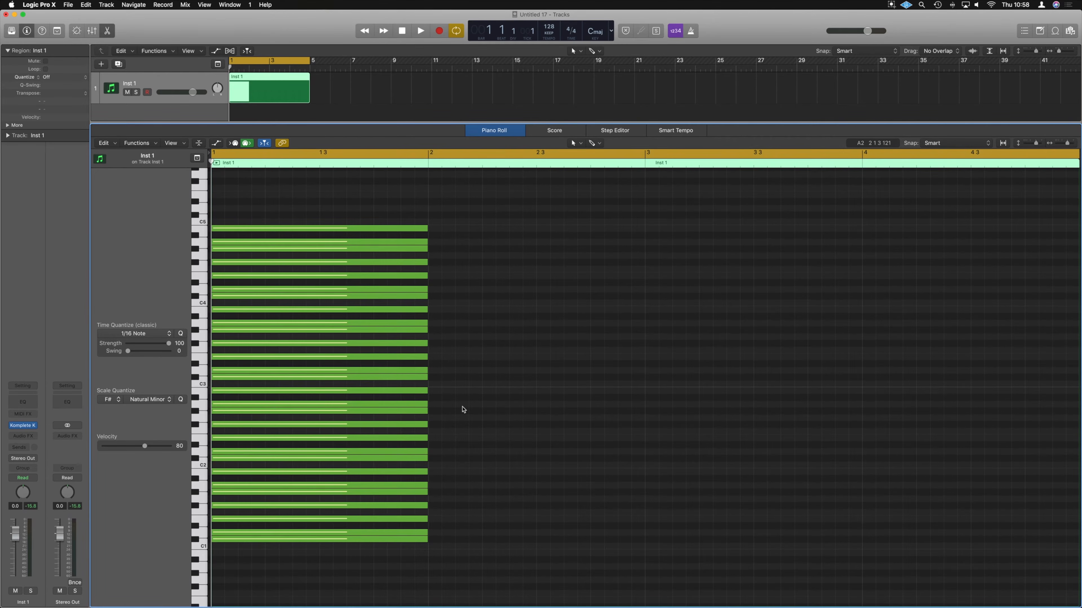
pyautogui.moveTo(430, 550); pyautogui.dragTo(357, 213)
pyautogui.moveTo(429, 278); pyautogui.dragTo(224, 270)
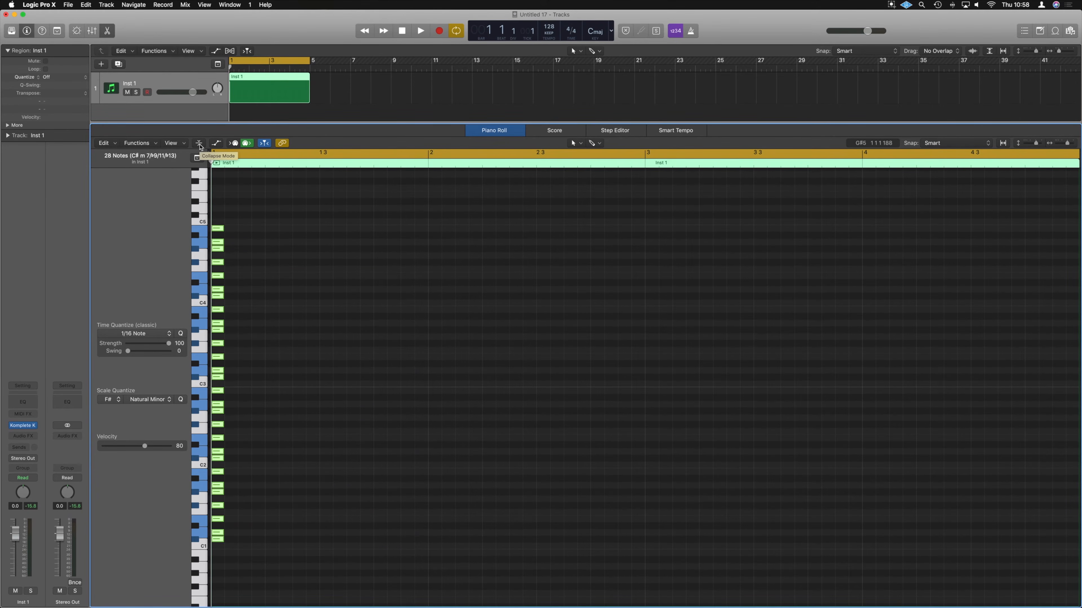
pyautogui.click(200, 144)
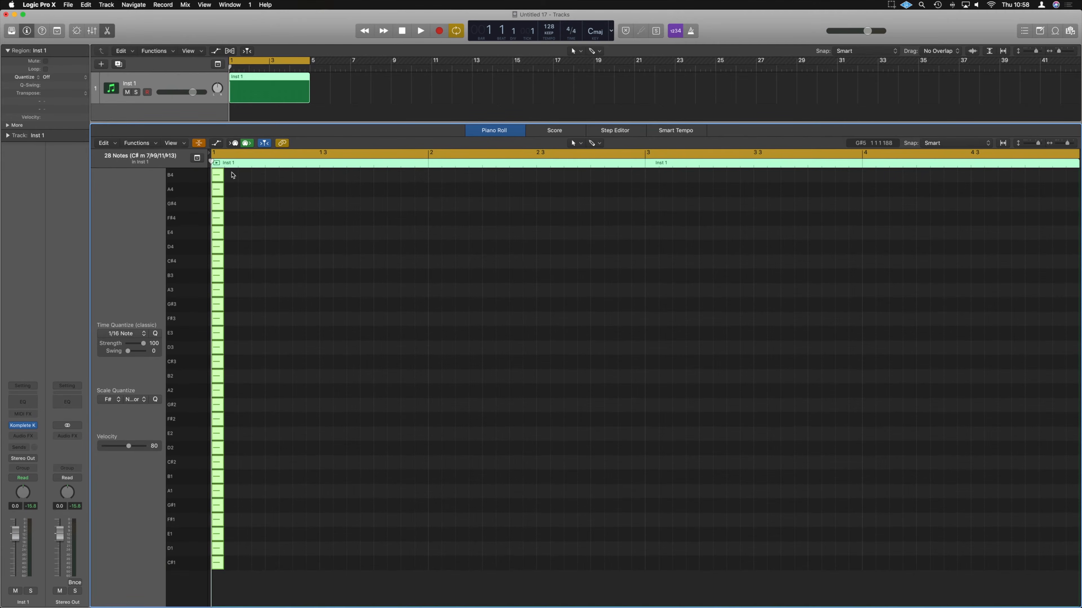
# Step: Shift the four-bar cycle range to start at bar 2 and extend the Inst 1 region's end to bar 6
pyautogui.keyDown('ctrl'); pyautogui.keyDown('alt'); pyautogui.click(339, 261); pyautogui.keyUp('alt'); pyautogui.keyUp('ctrl')
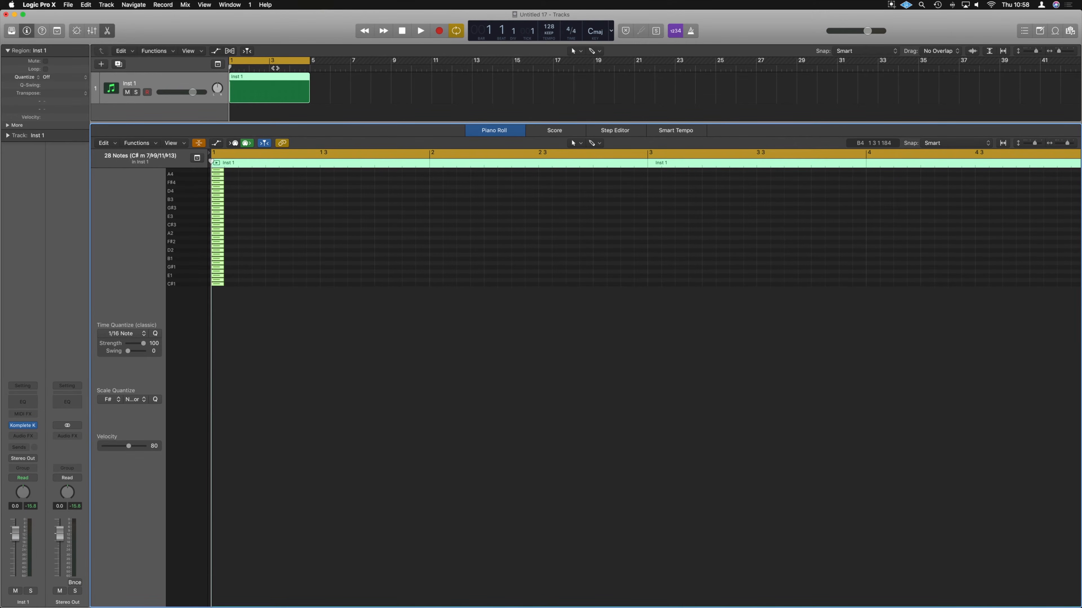
pyautogui.moveTo(248, 61); pyautogui.dragTo(268, 61)
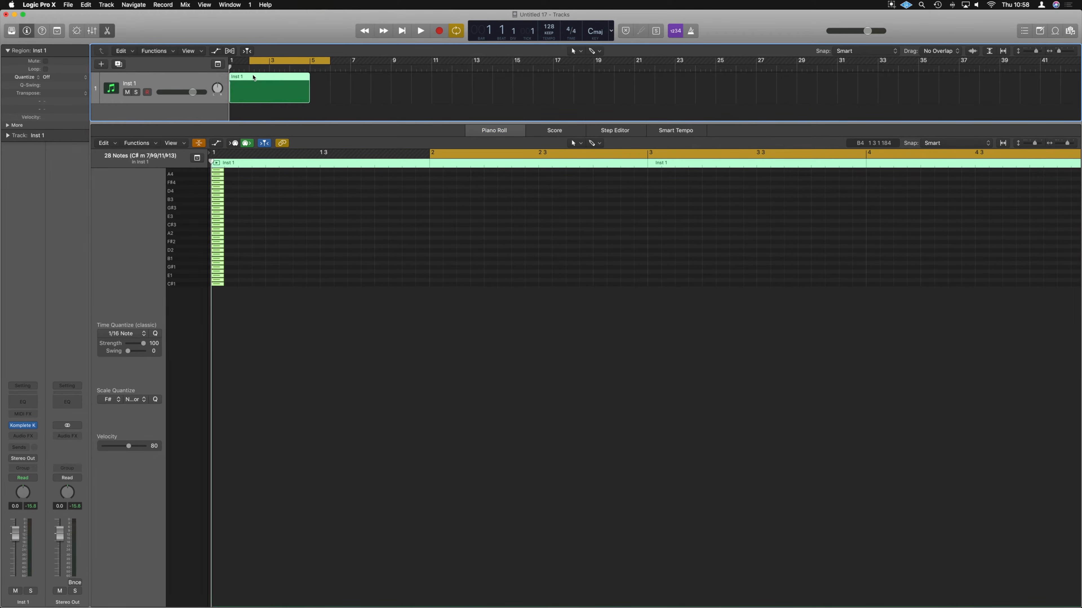
pyautogui.moveTo(307, 100); pyautogui.dragTo(331, 102)
pyautogui.click(342, 86)
# Step: Draw a one-bar chord at bar 2 from every other scale note, F#1, A1 and C#2, and play it back
pyautogui.press('super+a')
pyautogui.scroll(-3, 381, 336)
pyautogui.scroll(6, 357, 267)
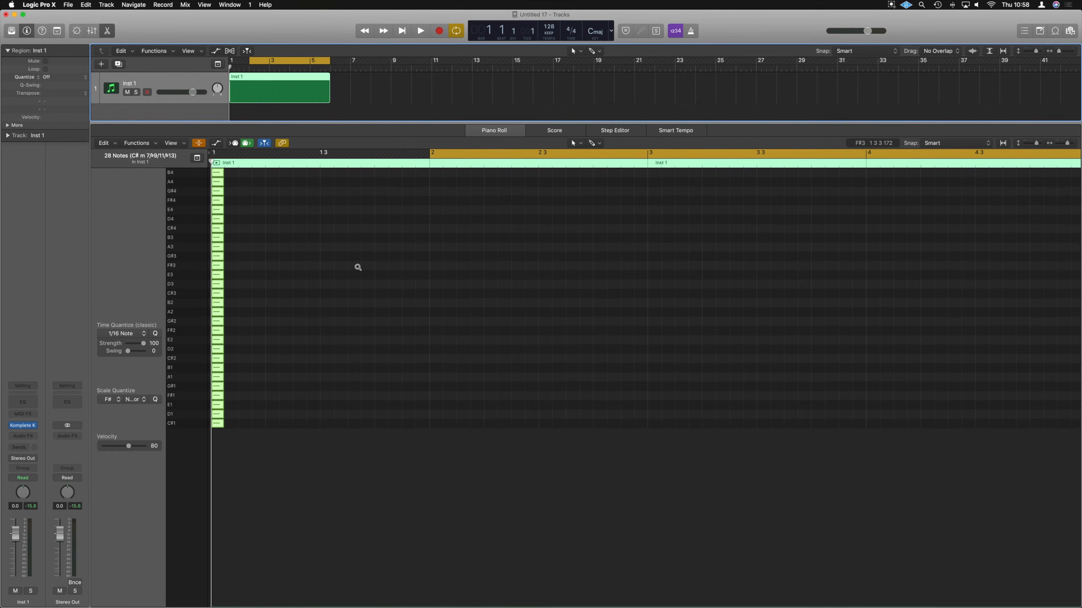
pyautogui.hscroll(2, 357, 269)
pyautogui.hscroll(-2, 358, 269)
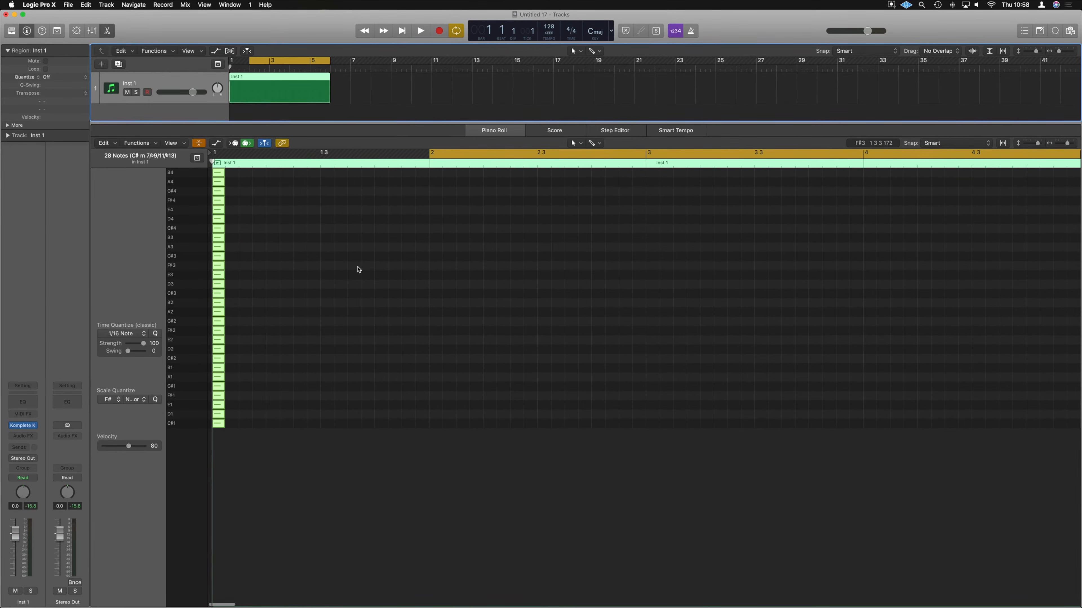
pyautogui.click(468, 370)
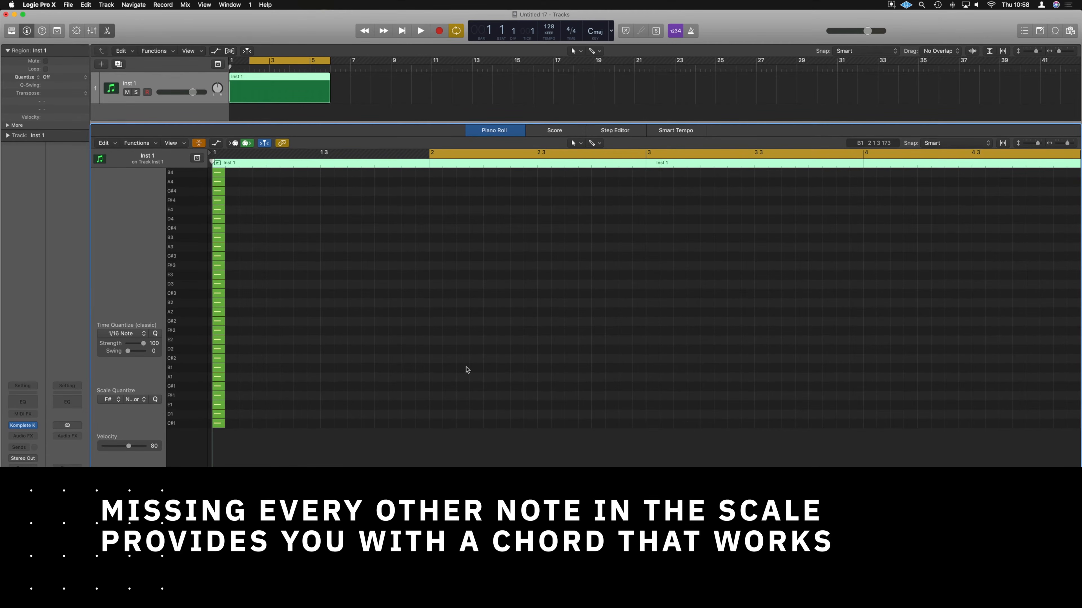
pyautogui.click(433, 397)
pyautogui.moveTo(434, 396); pyautogui.dragTo(644, 396)
pyautogui.click(431, 376)
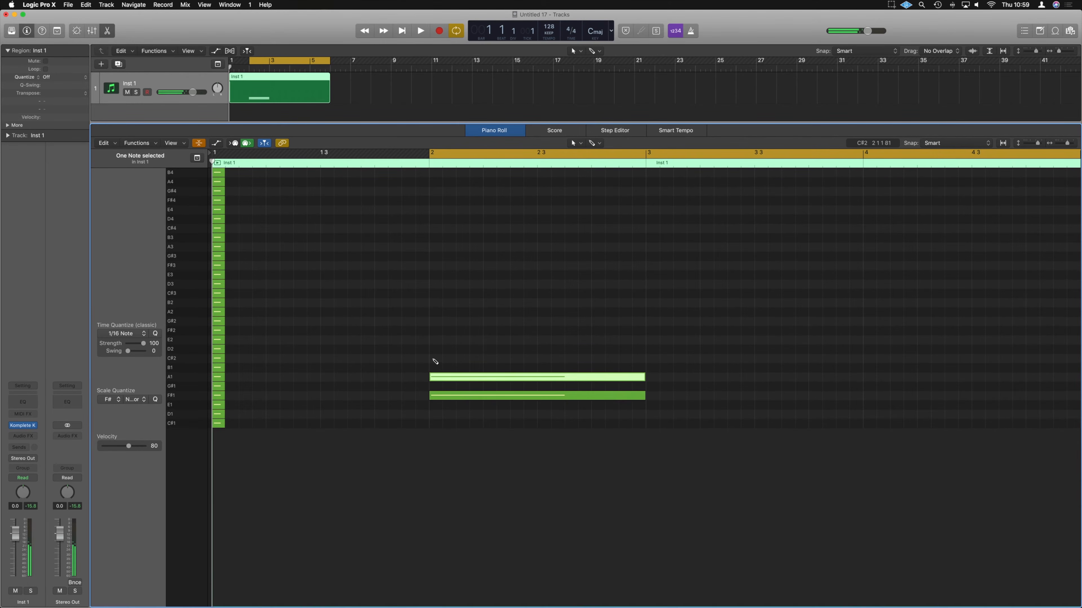
pyautogui.click(433, 358)
pyautogui.press('space')
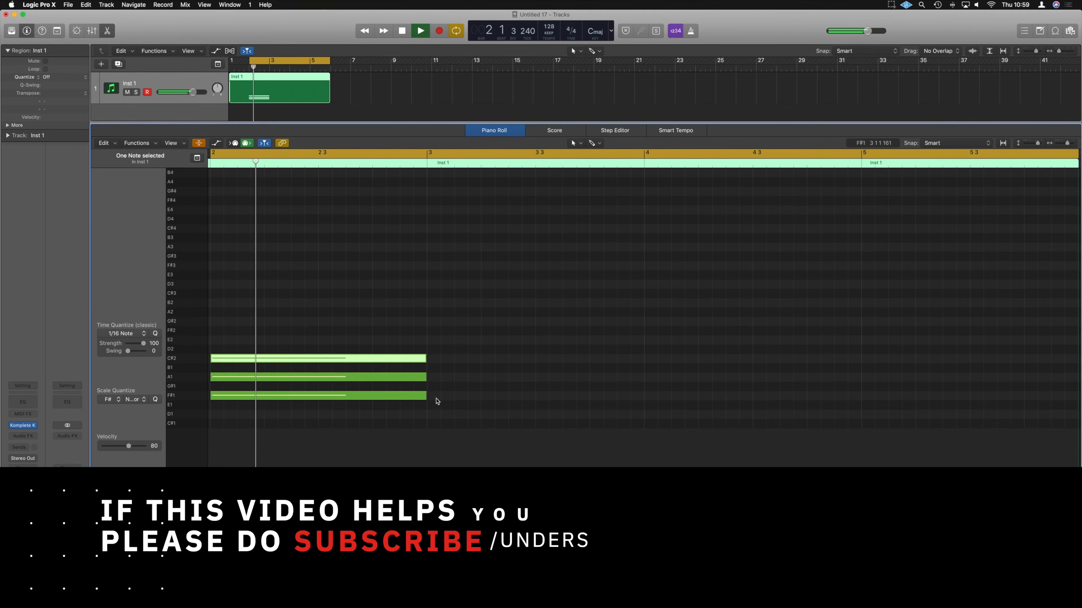
pyautogui.press('space')
# Step: Draw a second one-bar chord at bar 3 with G#1, B1 and D2, and play it back
pyautogui.press('super+Left')
pyautogui.press('super+Left')
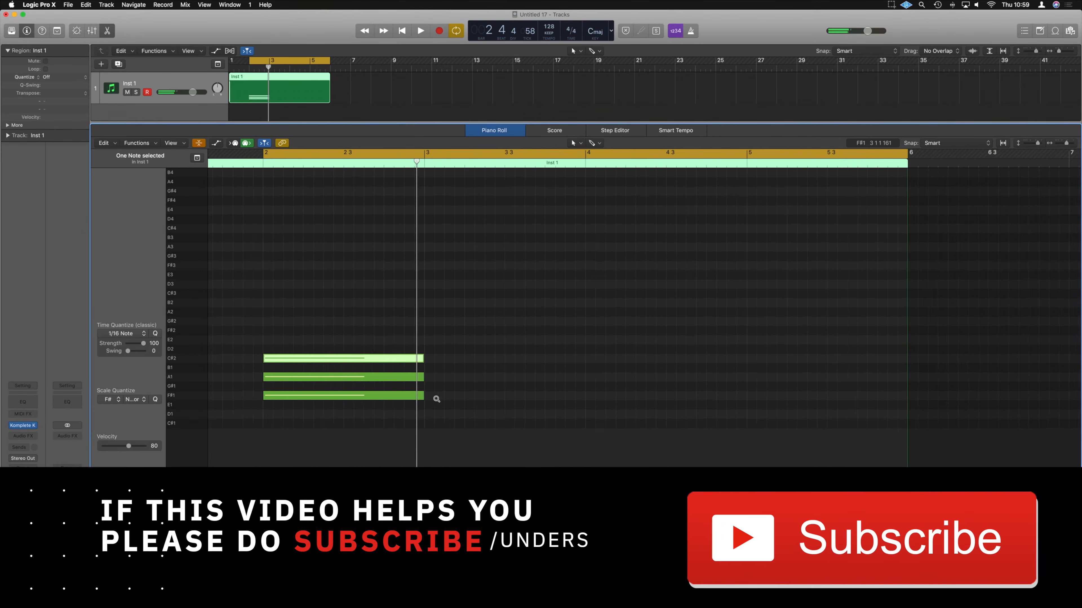
pyautogui.click(438, 386)
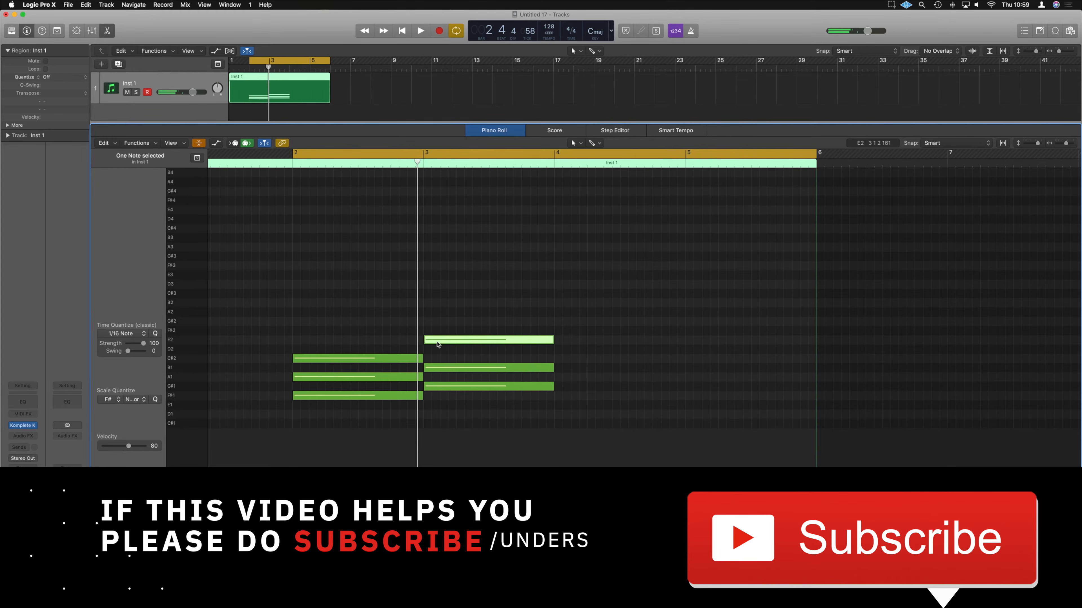
pyautogui.moveTo(437, 341); pyautogui.dragTo(438, 350)
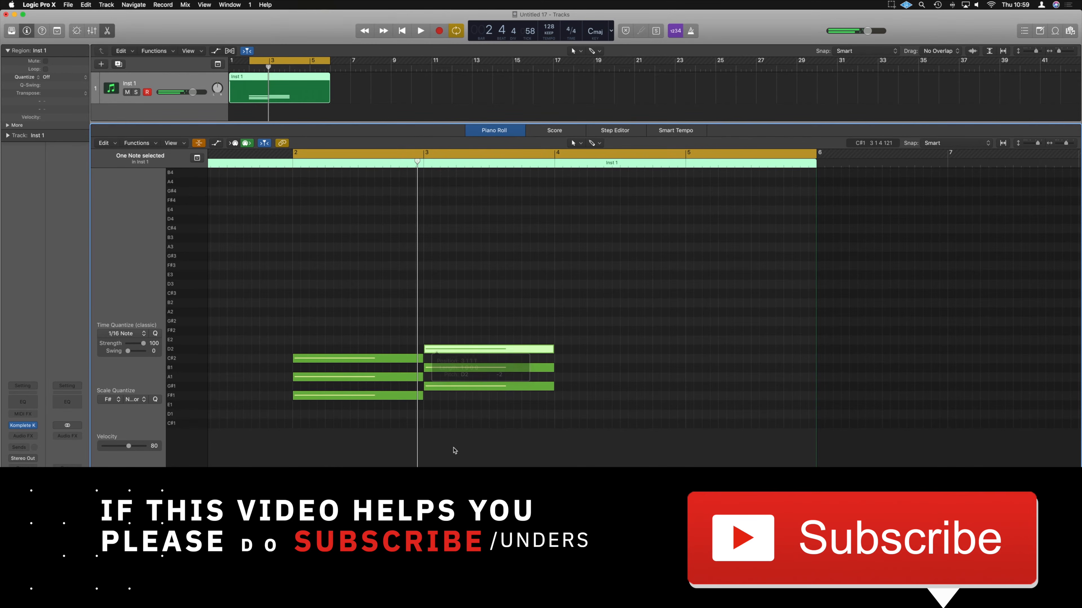
pyautogui.press('space')
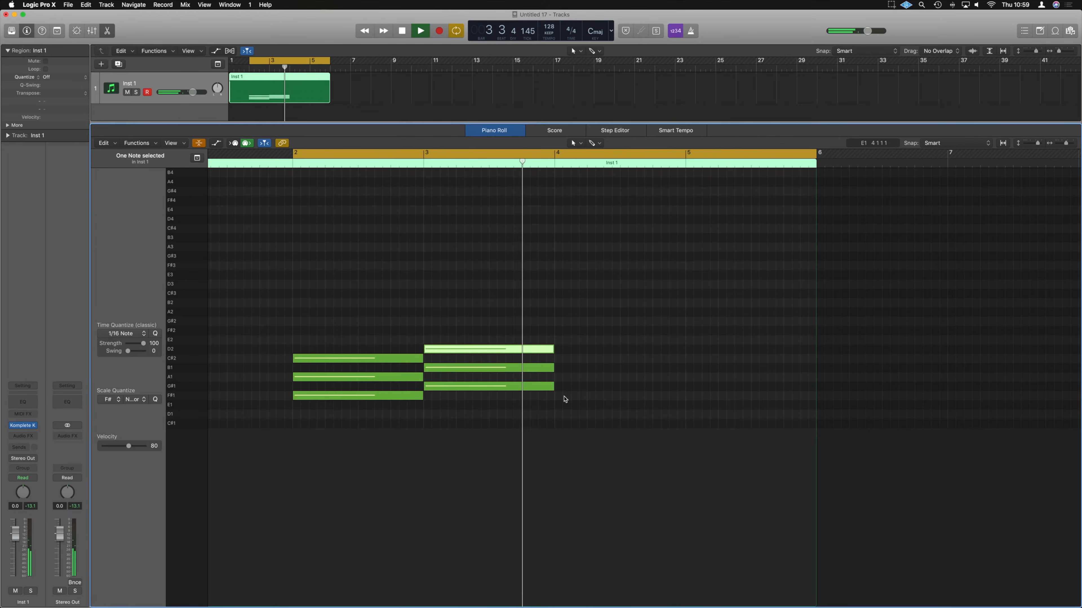
# Step: Draw a third one-bar chord at bar 4 with E1, G#1 and B1, and play back the progression
pyautogui.click(558, 368)
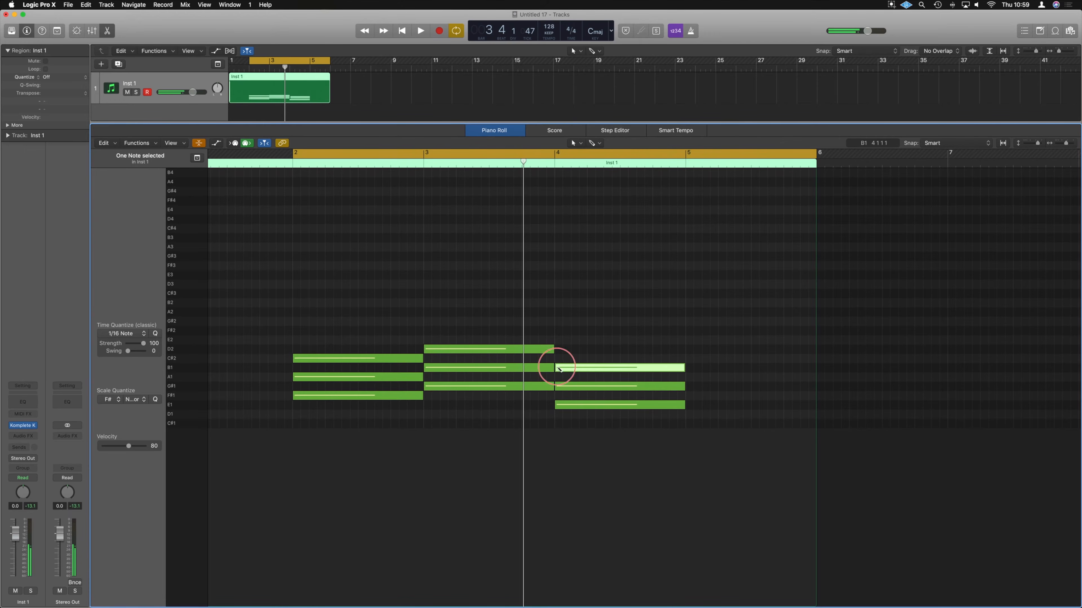
pyautogui.press('space')
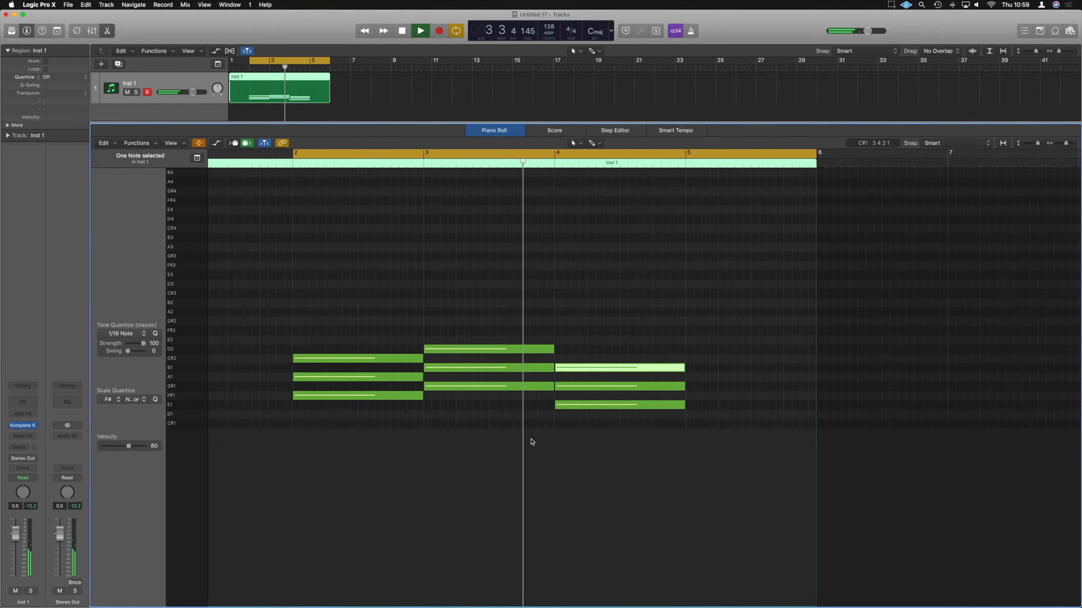
pyautogui.press('space')
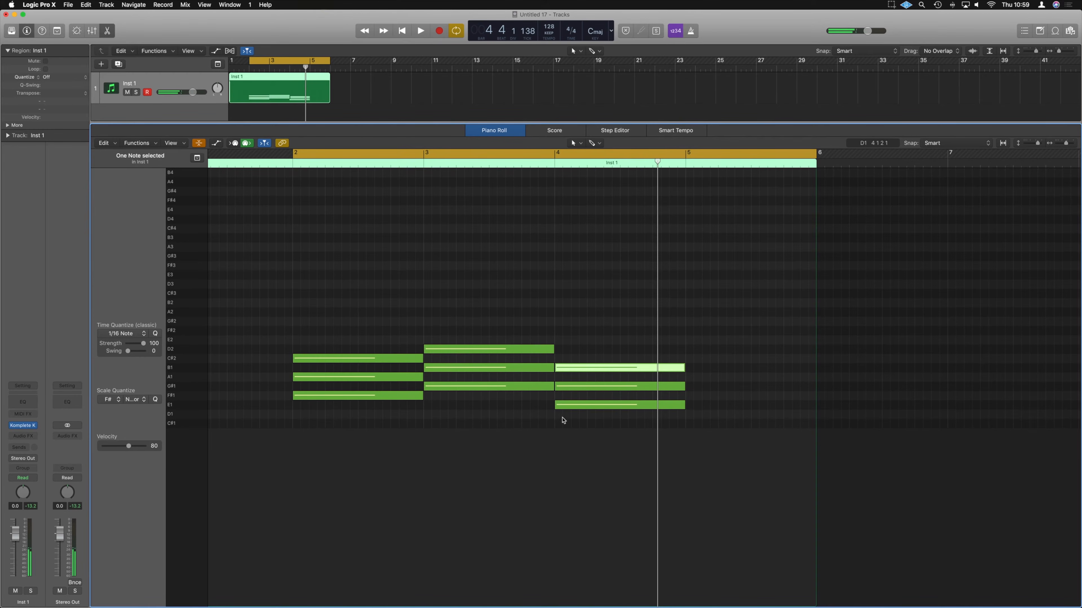
# Step: Delete every note from the Inst 1 region, including the stray D1 note drawn in bar 4
pyautogui.click(593, 416)
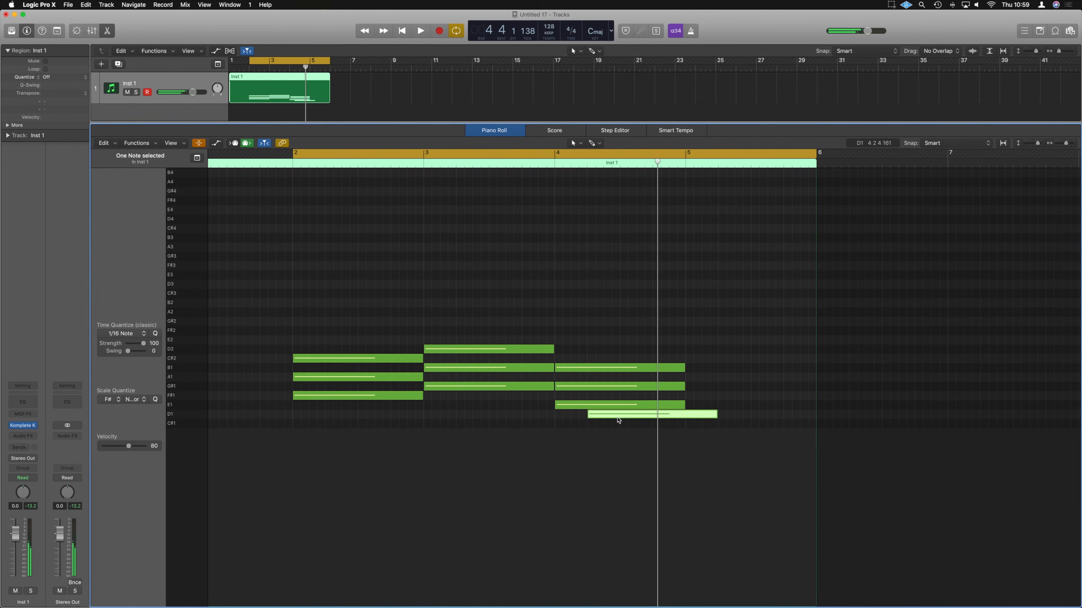
pyautogui.press('BackSpace')
pyautogui.press('super+a')
pyautogui.press('BackSpace')
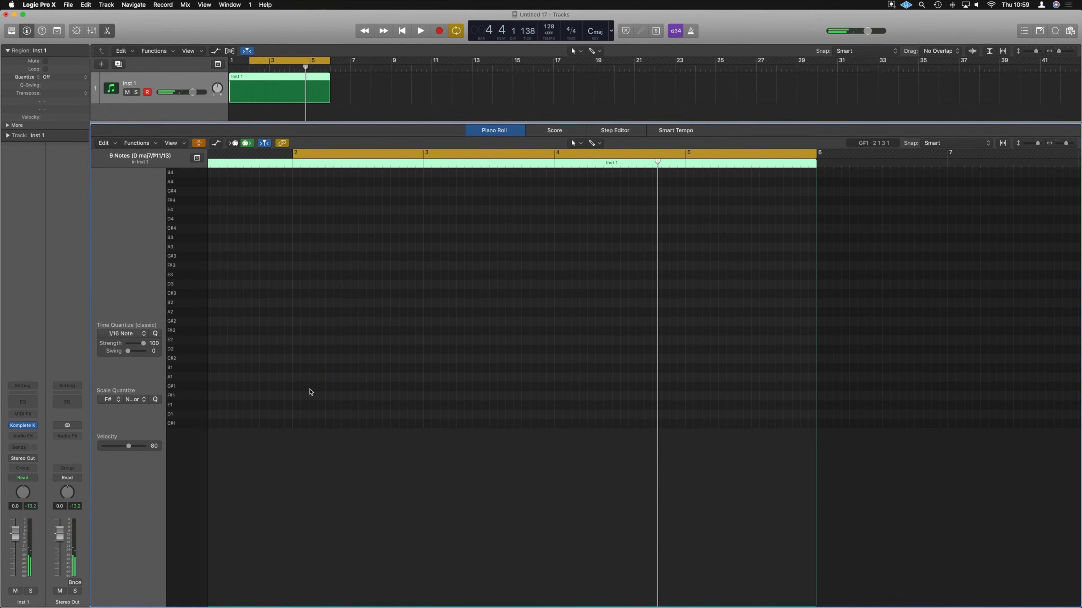
# Step: Draw a one-bar chord at bar 2 from F#1, A1, D2 and A2, add F#4 and A4 above it, and play it back
pyautogui.click(326, 396)
pyautogui.moveTo(375, 396); pyautogui.dragTo(342, 396)
pyautogui.click(294, 376)
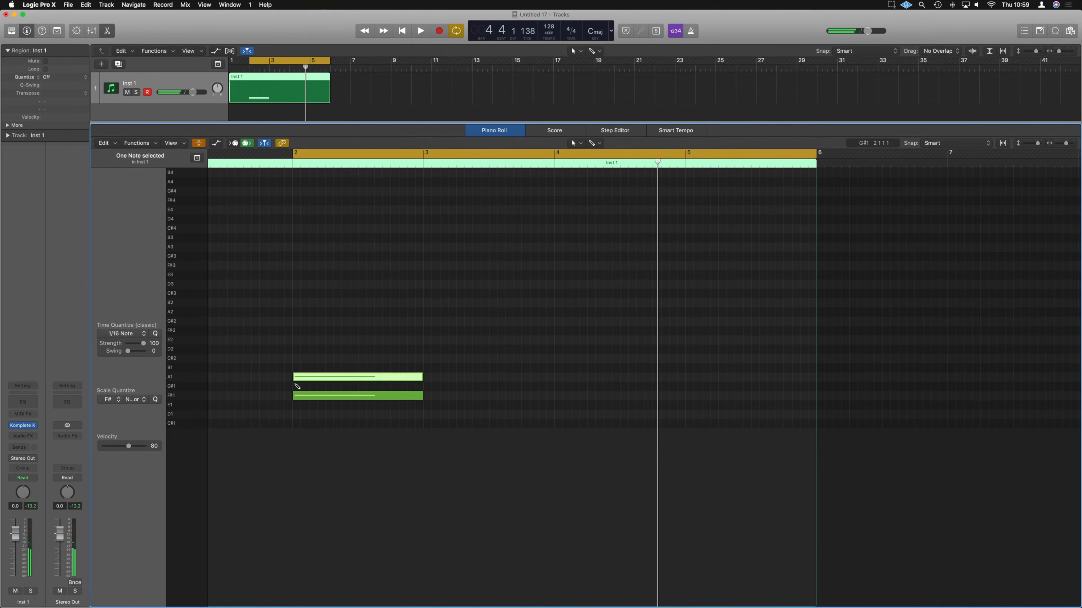
pyautogui.click(297, 349)
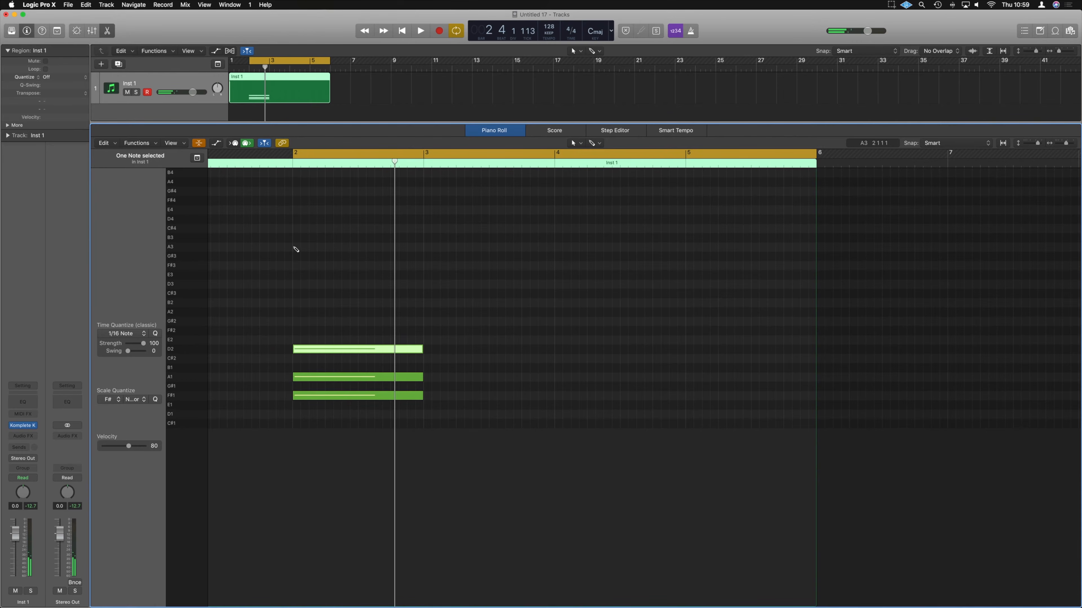
pyautogui.click(295, 246)
pyautogui.click(295, 311)
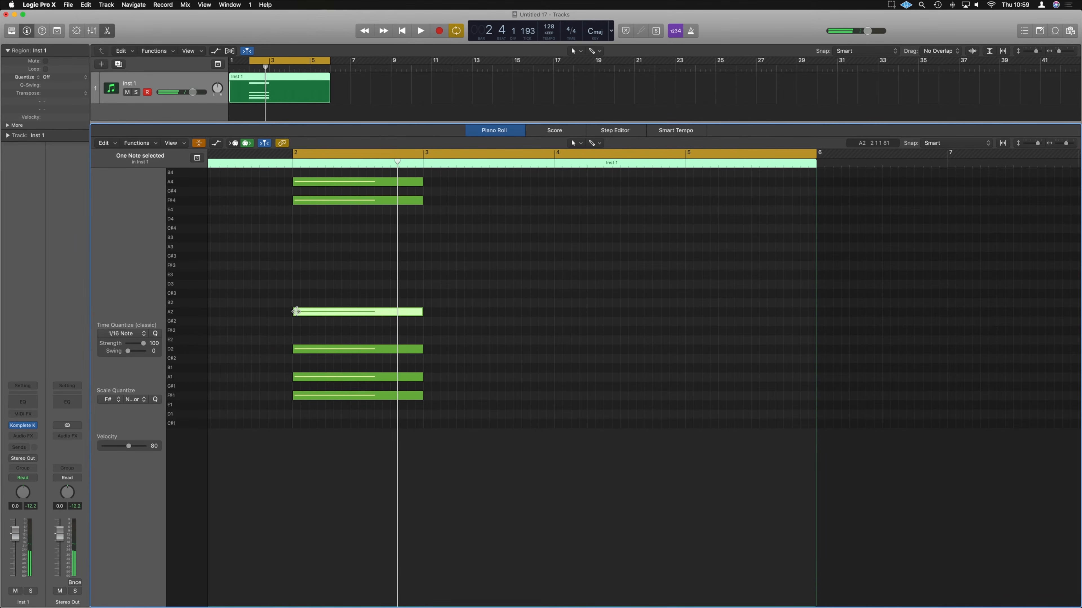
pyautogui.press('space')
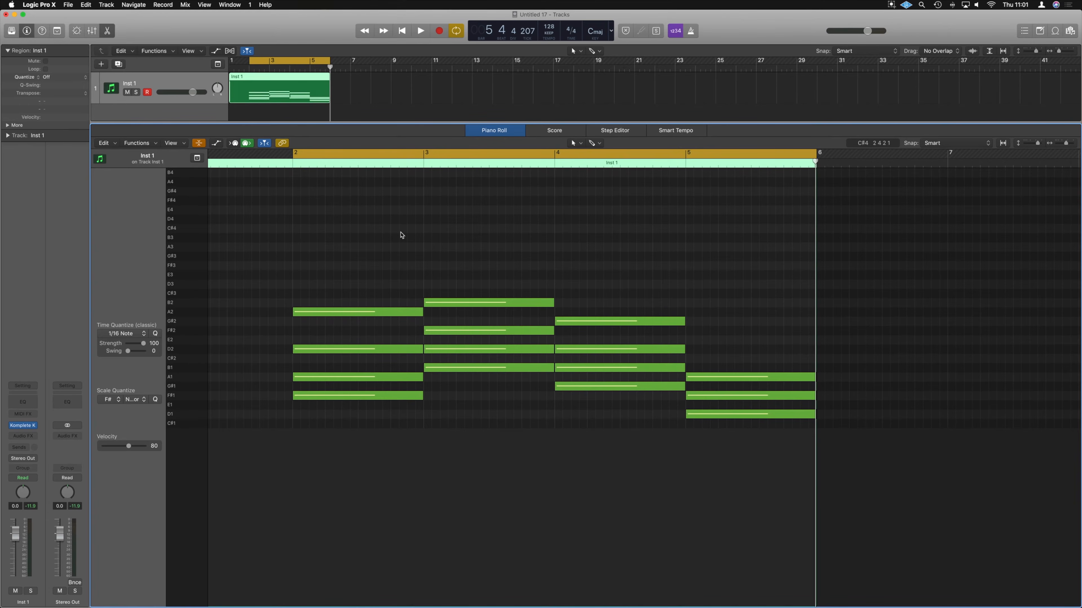
# Step: Draw a melody of short notes G#4, F#4, E4, C#4, E4 and F#4 above the bar 2 and 3 chords and play it back
pyautogui.click(361, 193)
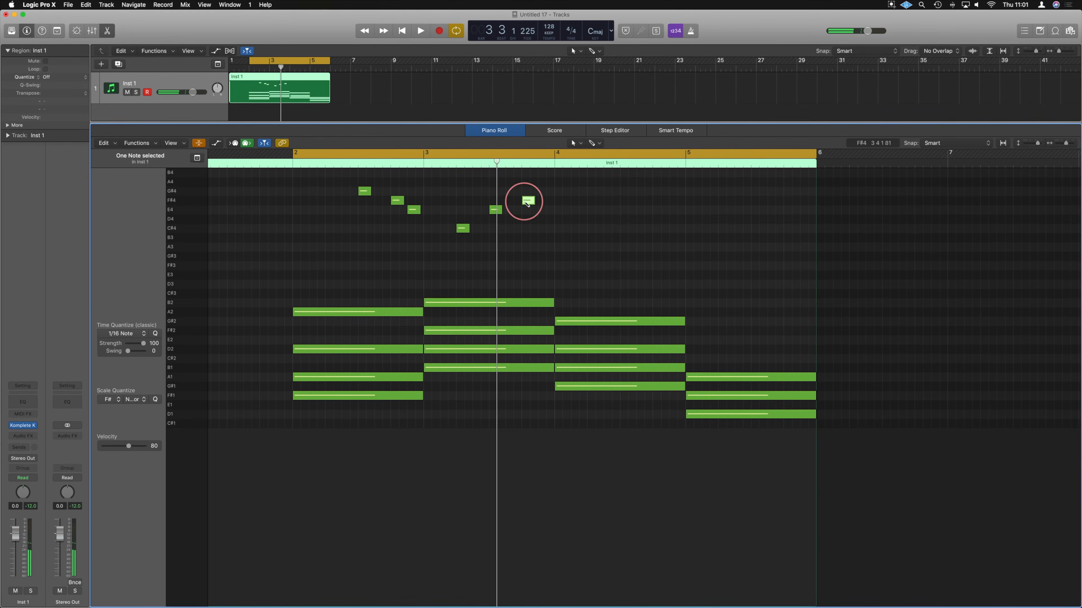
pyautogui.press('space')
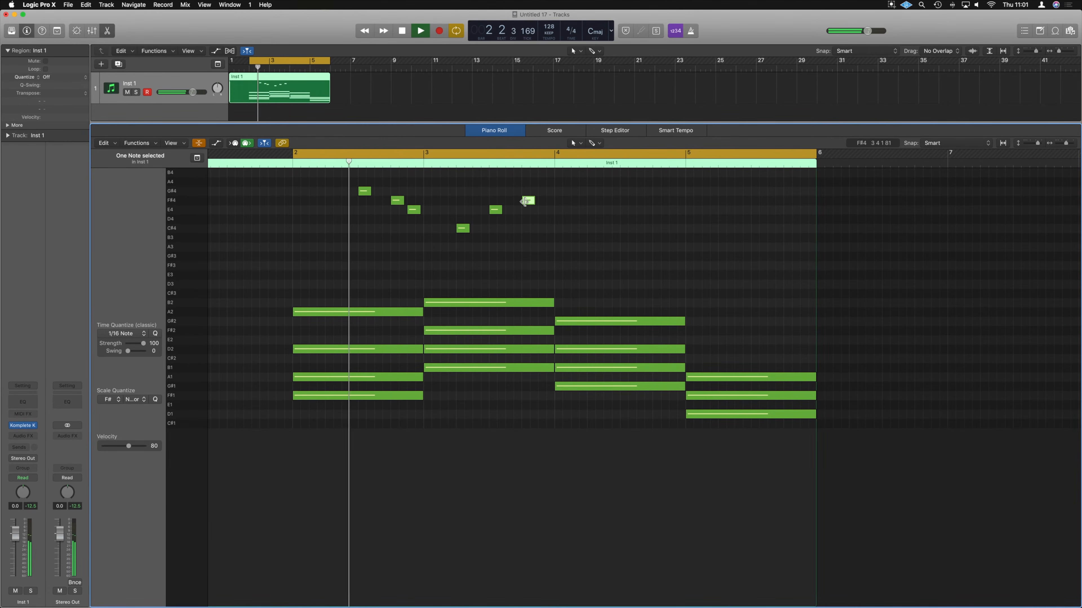
pyautogui.moveTo(524, 202)
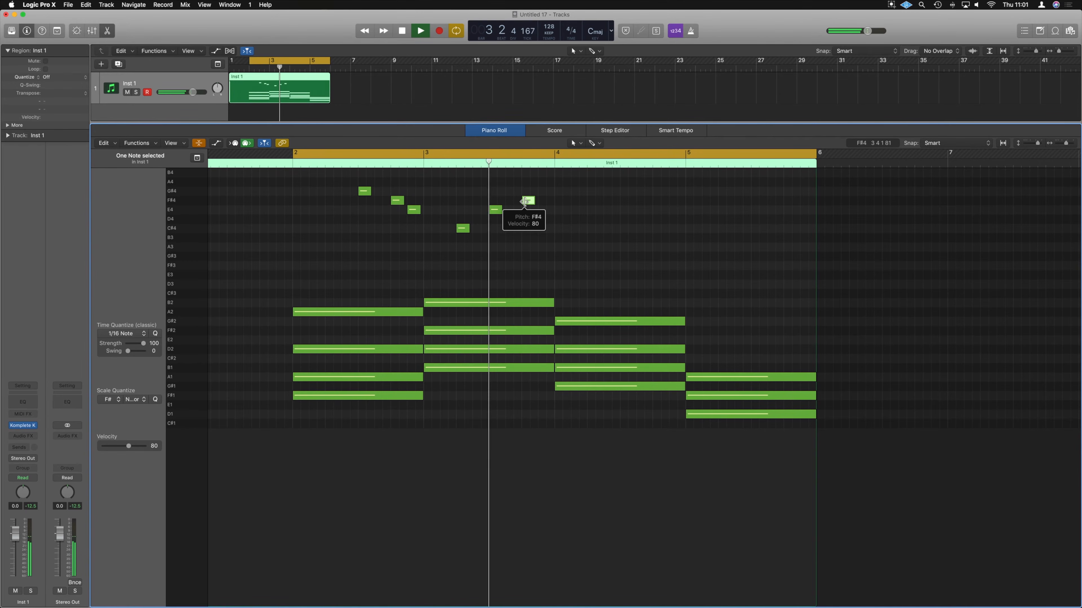
pyautogui.press('space')
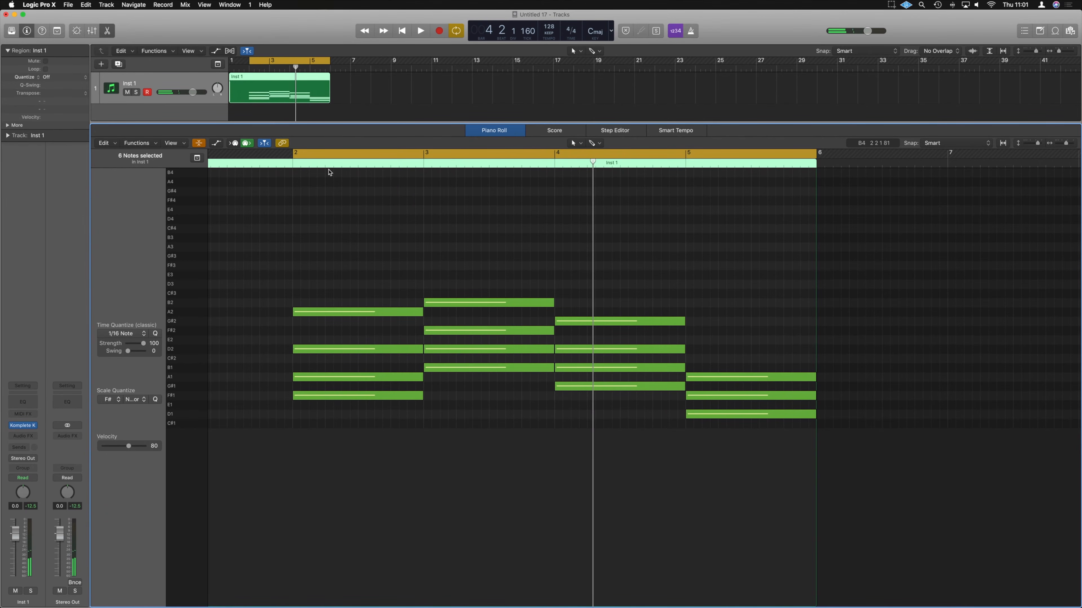
# Step: Copy the lower three notes of the bar 2 chord, F#1, A1 and D2, up two octaves
pyautogui.keyDown('ctrl'); pyautogui.keyDown('alt'); pyautogui.click(346, 323); pyautogui.keyUp('alt'); pyautogui.keyUp('ctrl')
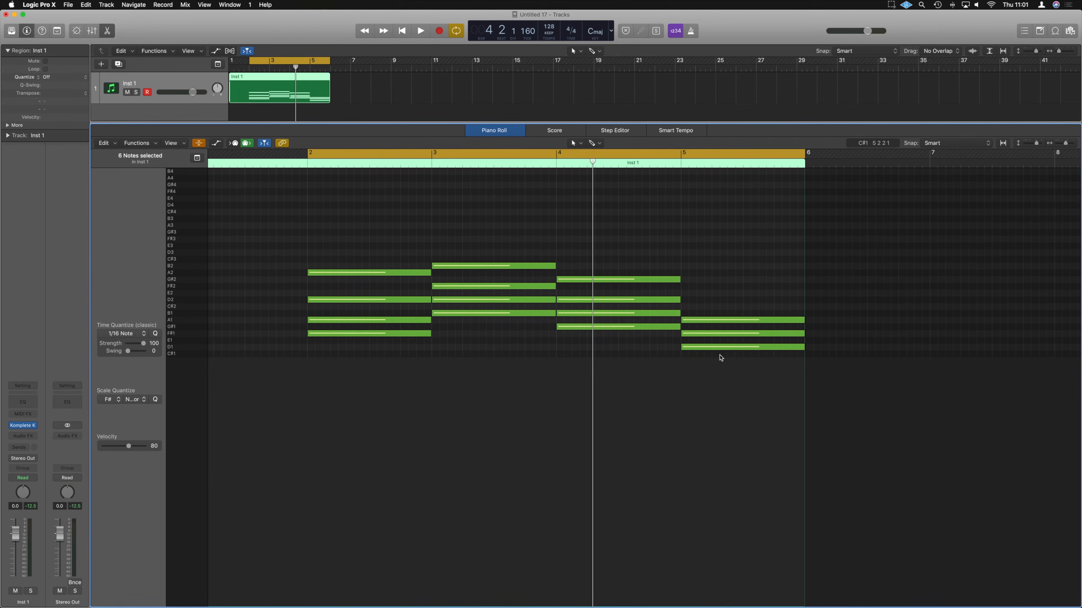
pyautogui.keyDown('ctrl'); pyautogui.keyDown('alt'); pyautogui.click(718, 355); pyautogui.keyUp('alt'); pyautogui.keyUp('ctrl')
pyautogui.keyDown('ctrl'); pyautogui.keyDown('alt'); pyautogui.click(713, 351); pyautogui.keyUp('alt'); pyautogui.keyUp('ctrl')
pyautogui.moveTo(400, 248); pyautogui.dragTo(393, 343)
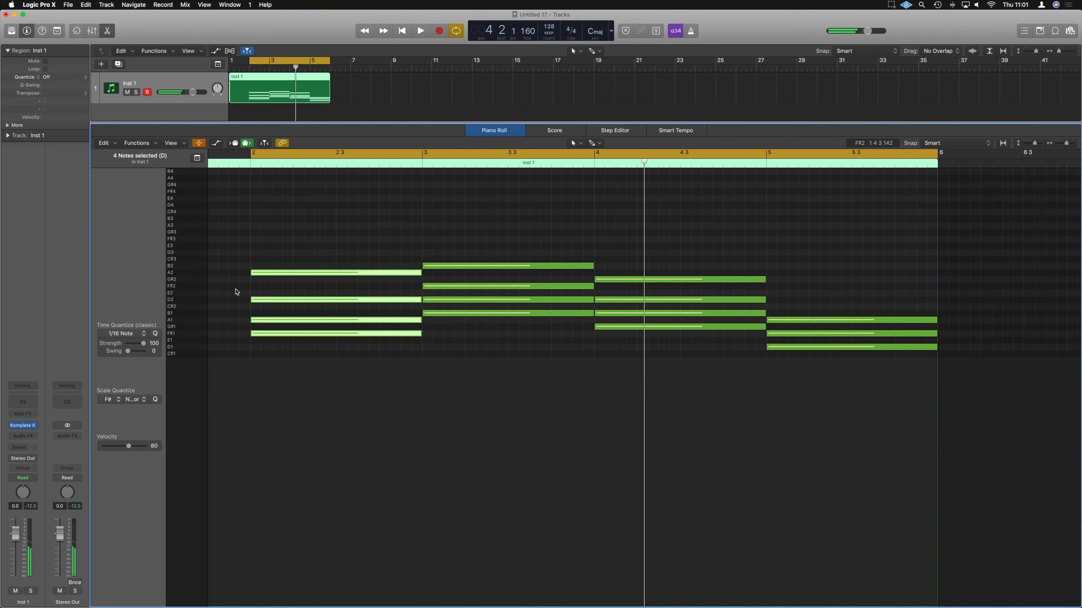
pyautogui.hscroll(-1, 237, 292)
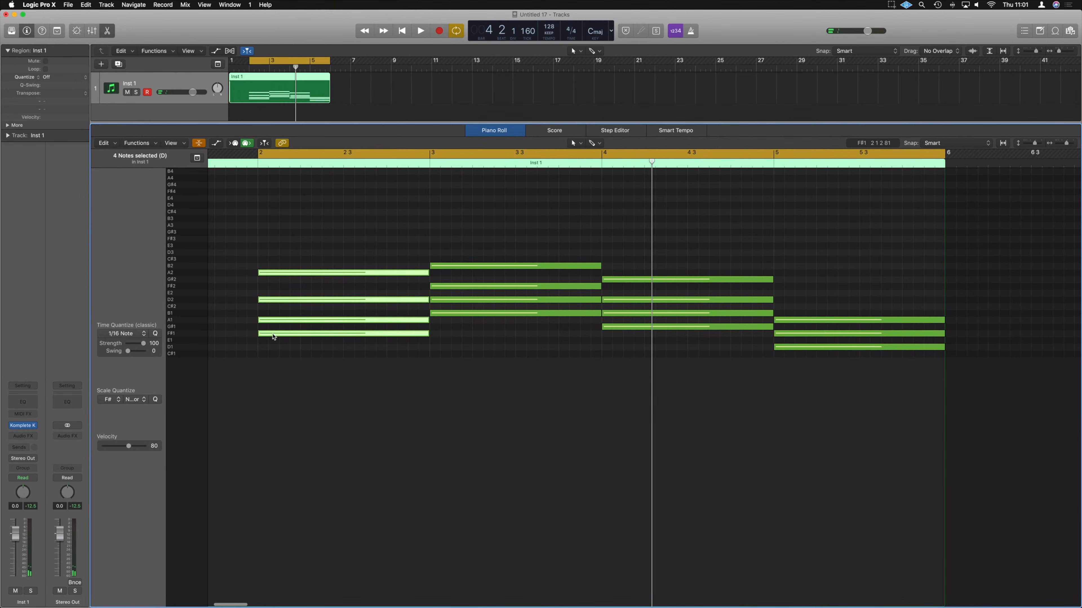
pyautogui.moveTo(273, 337)
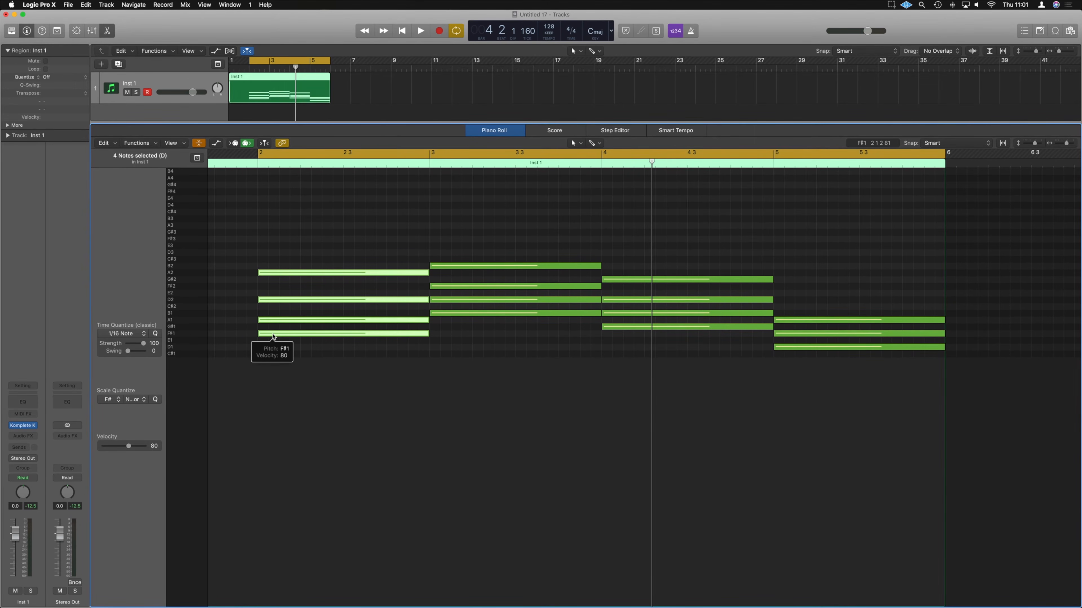
pyautogui.moveTo(245, 295); pyautogui.dragTo(294, 339)
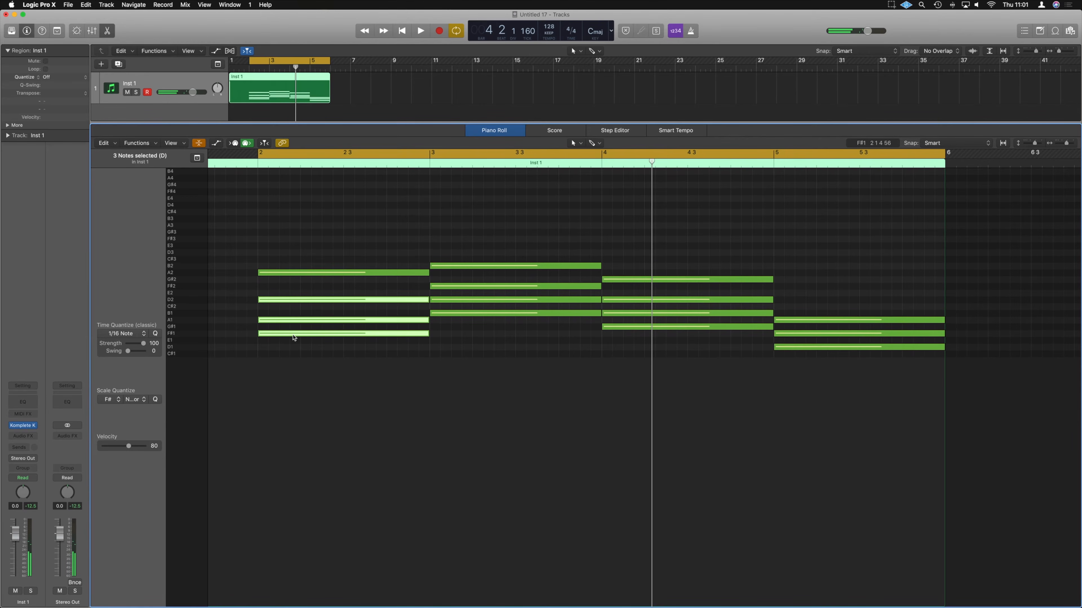
pyautogui.moveTo(293, 338)
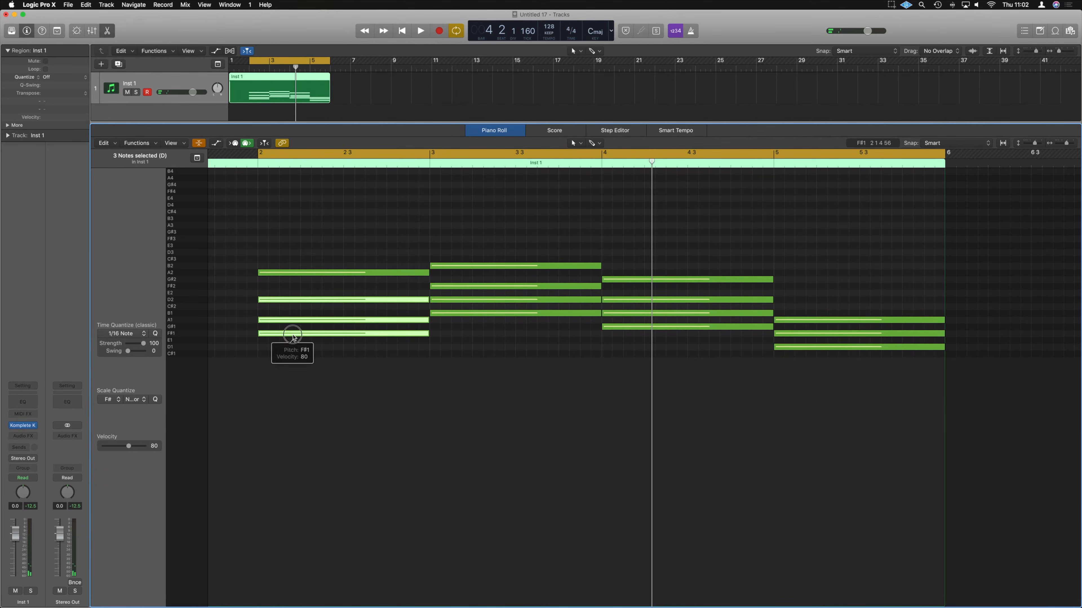
pyautogui.moveTo(293, 338); pyautogui.dragTo(386, 226)
# Step: Trim the copied notes into a descending run of D4, A3 and F#3 across the second half of bar 2
pyautogui.click(293, 251)
pyautogui.moveTo(259, 226); pyautogui.dragTo(365, 230)
pyautogui.moveTo(428, 205); pyautogui.dragTo(369, 207)
pyautogui.moveTo(415, 250); pyautogui.dragTo(340, 193)
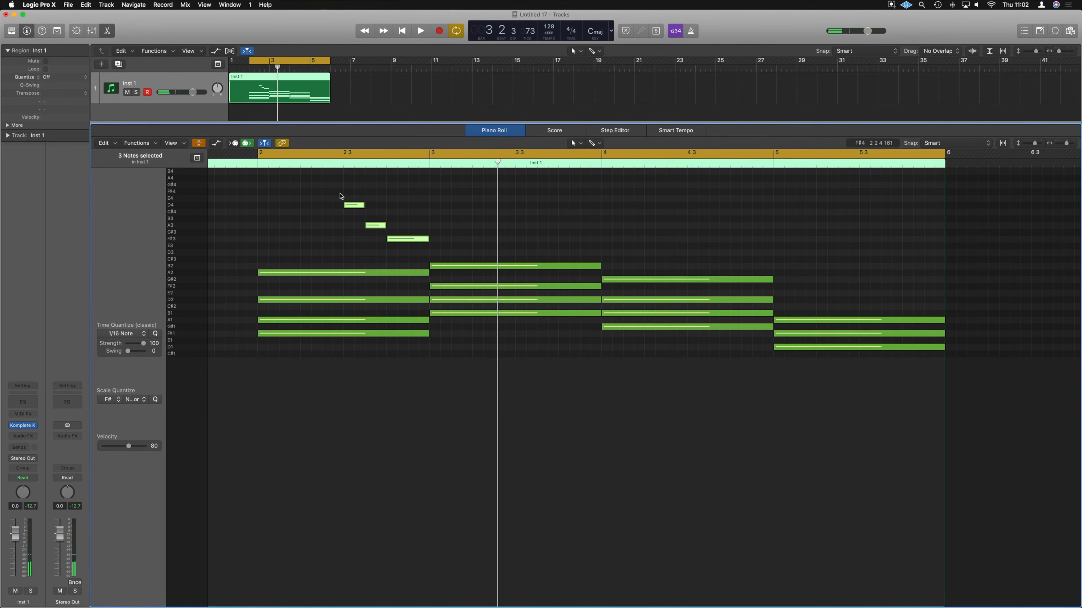
# Step: Transpose the three-note run up an octave and play it back over the chords
pyautogui.hotkey('shift', 'alt', 'Up')
pyautogui.press('super+Up')
pyautogui.press('space')
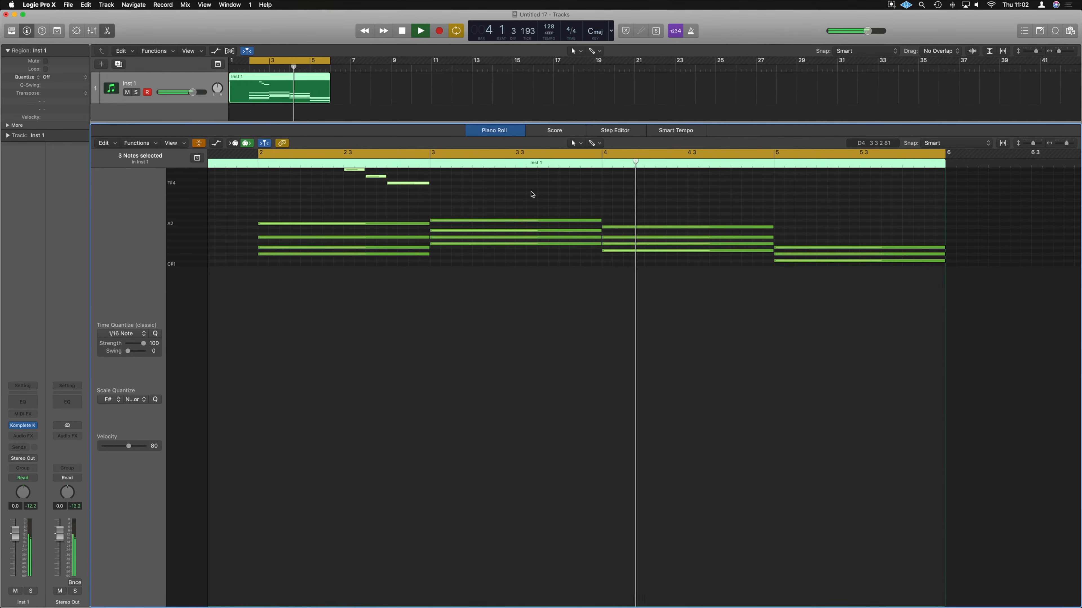
pyautogui.press('space')
pyautogui.press('super+Down')
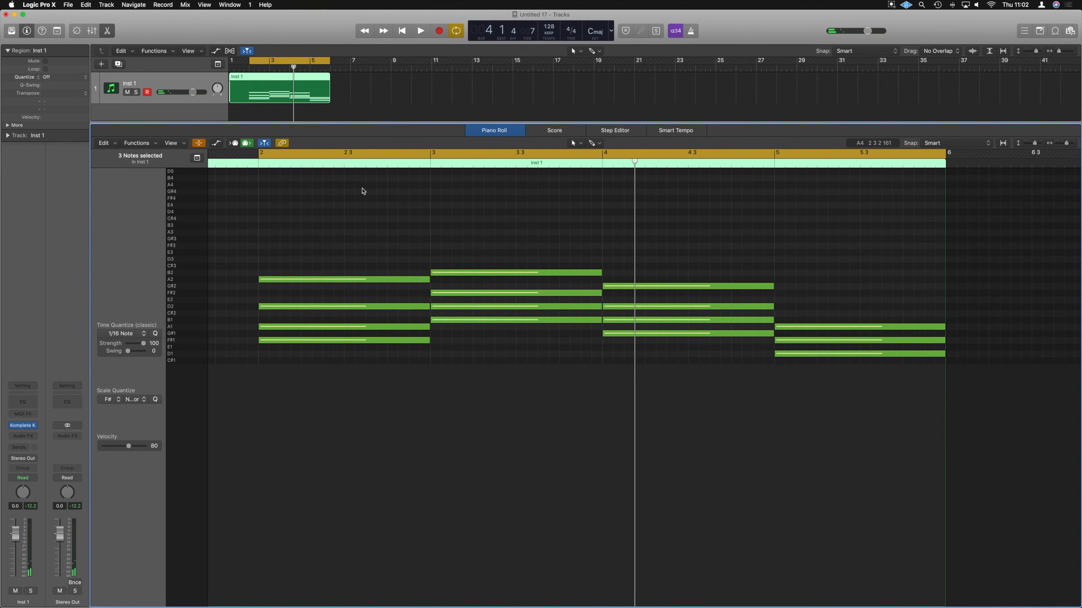
# Step: Copy the whole four-note bar 2 chord up two octaves, to F#3, A3, D4 and A4
pyautogui.press('t')
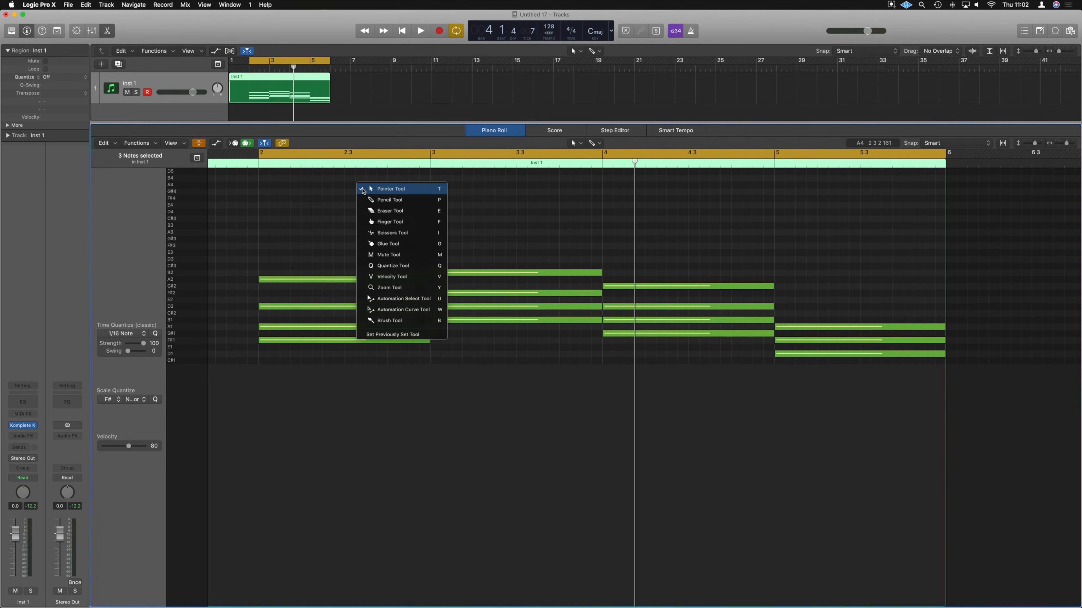
pyautogui.click(314, 184)
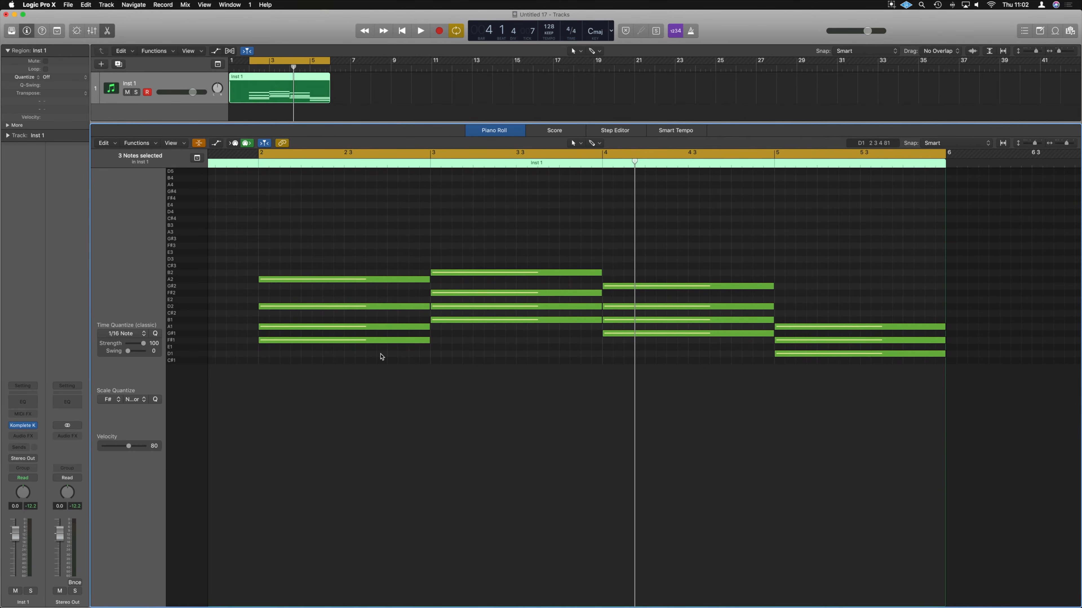
pyautogui.moveTo(386, 354); pyautogui.dragTo(314, 240)
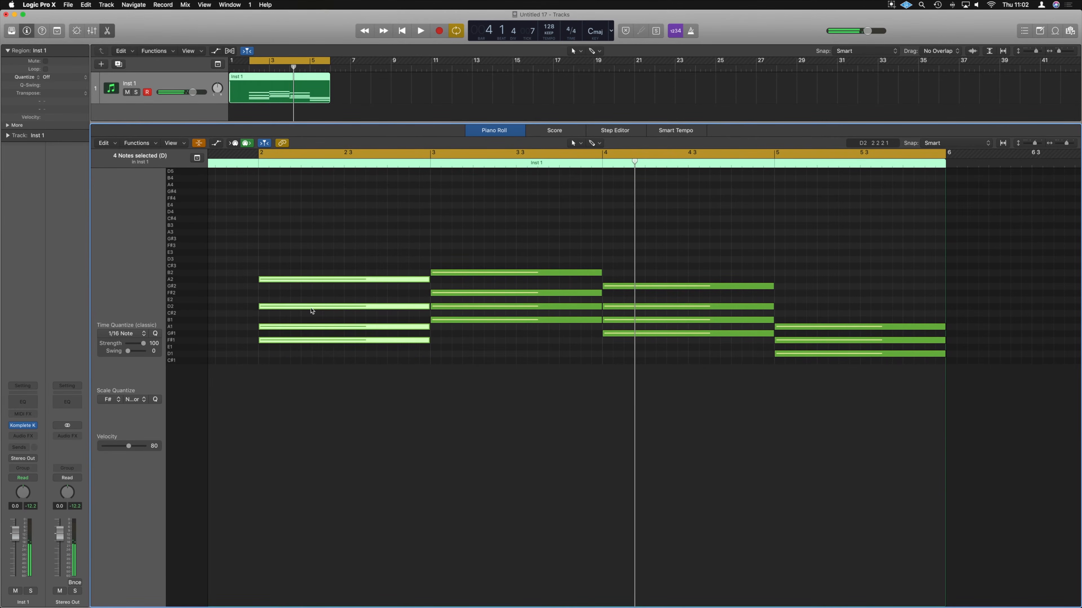
pyautogui.rightClick(300, 339)
pyautogui.click(294, 298)
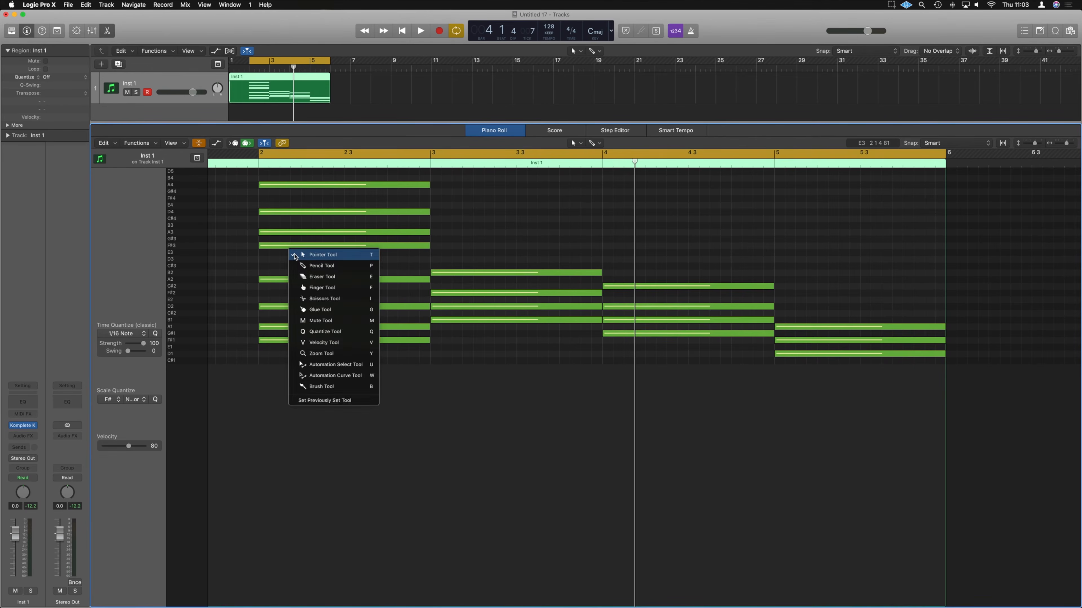
# Step: Split the copied upper chord in bar 2 into four equal one-beat slices with the Scissors tool
pyautogui.press('i')
pyautogui.moveTo(269, 251); pyautogui.dragTo(344, 180)
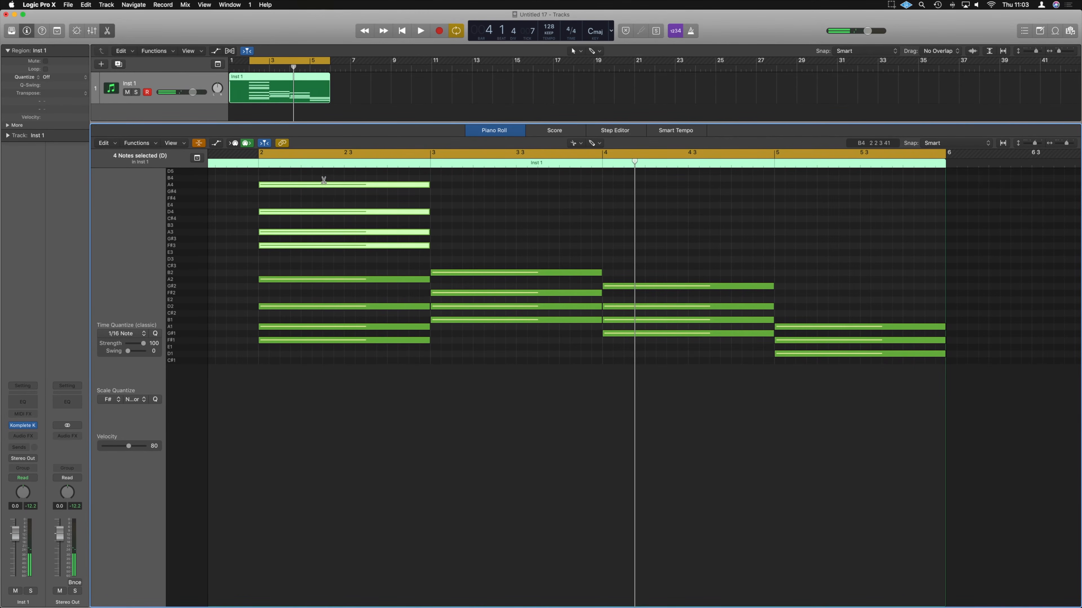
pyautogui.click(324, 180)
pyautogui.keyDown('alt'); pyautogui.click(346, 187); pyautogui.keyUp('alt')
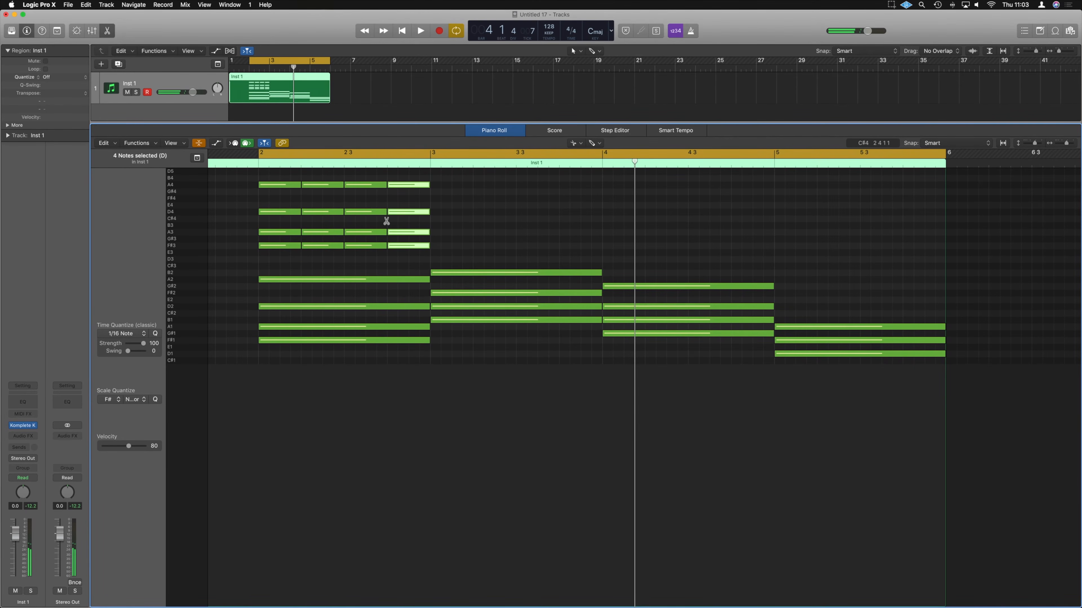
# Step: Thin the slices to A3 on beat 1, F#3 and D4 on beat 2, D4 and A4 on beat 3, all four on beat 4, and play back
pyautogui.press('t')
pyautogui.press('t')
pyautogui.click(320, 185)
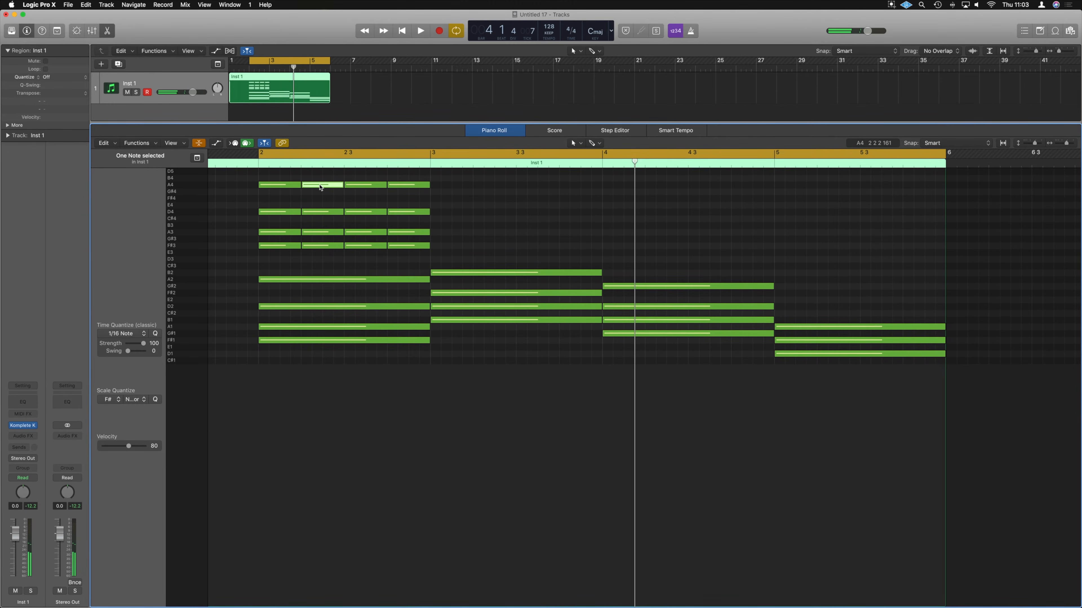
pyautogui.moveTo(249, 179); pyautogui.dragTo(320, 190)
pyautogui.press('BackSpace')
pyautogui.moveTo(267, 193); pyautogui.dragTo(323, 236)
pyautogui.press('BackSpace')
pyautogui.press('BackSpace')
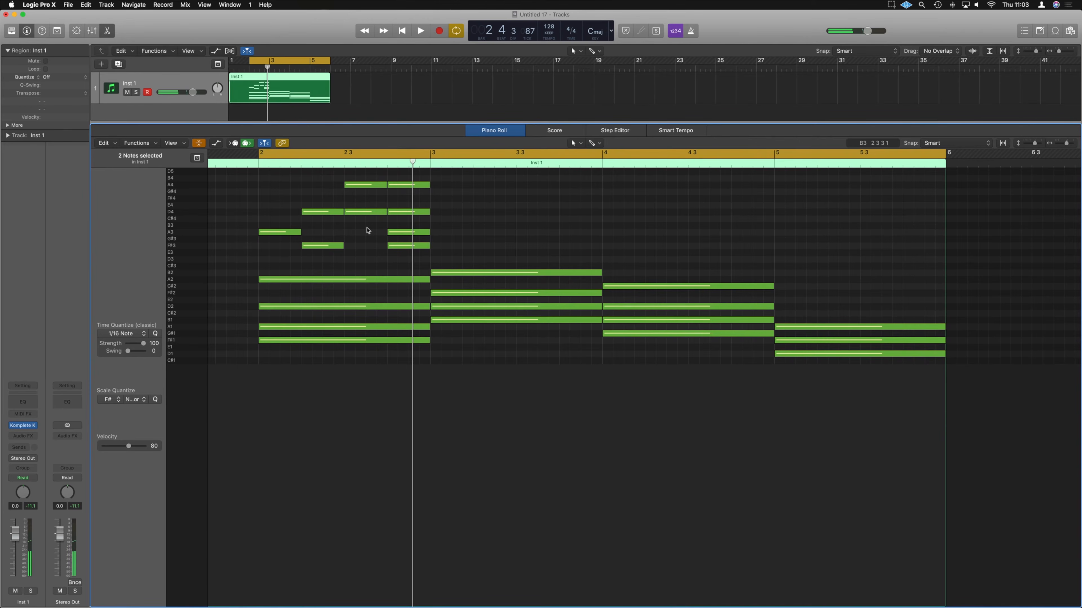
pyautogui.press('space')
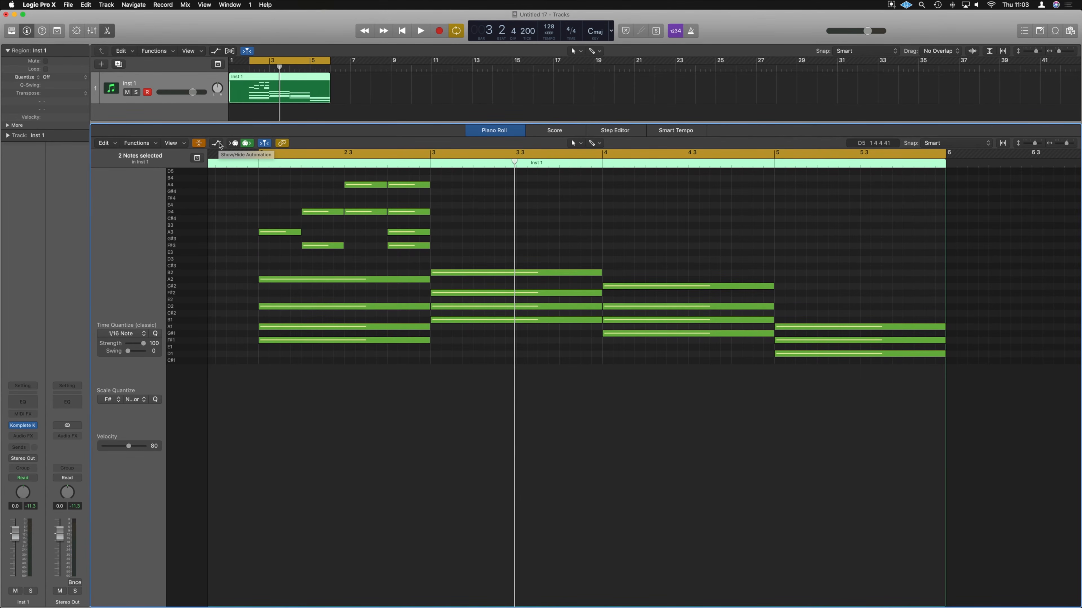
# Step: Show the note velocity automation lane and lower the nine upper bar 2 notes to velocity 44
pyautogui.click(218, 144)
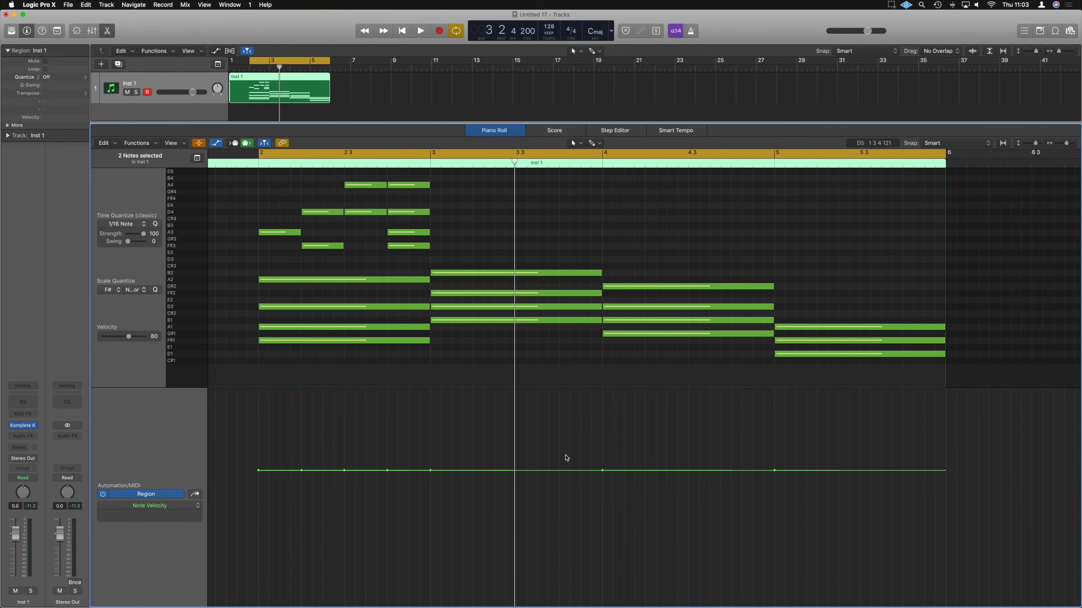
pyautogui.press('super+Right')
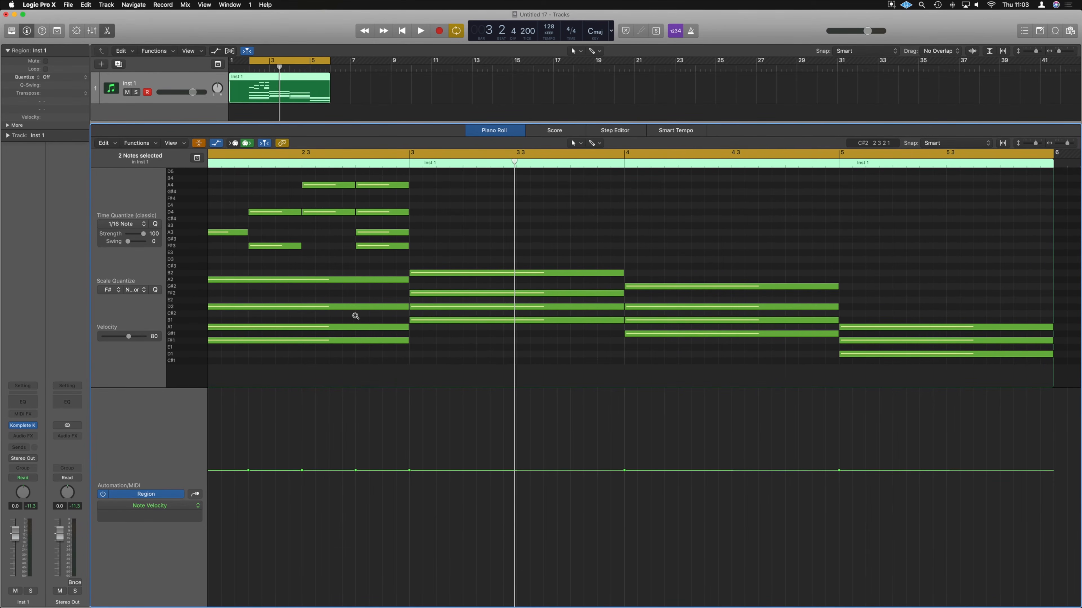
pyautogui.hscroll(-1, 356, 315)
pyautogui.press('super+Left')
pyautogui.press('super+Left')
pyautogui.press('super+Right')
pyautogui.moveTo(450, 256); pyautogui.dragTo(255, 173)
pyautogui.moveTo(354, 468); pyautogui.dragTo(353, 502)
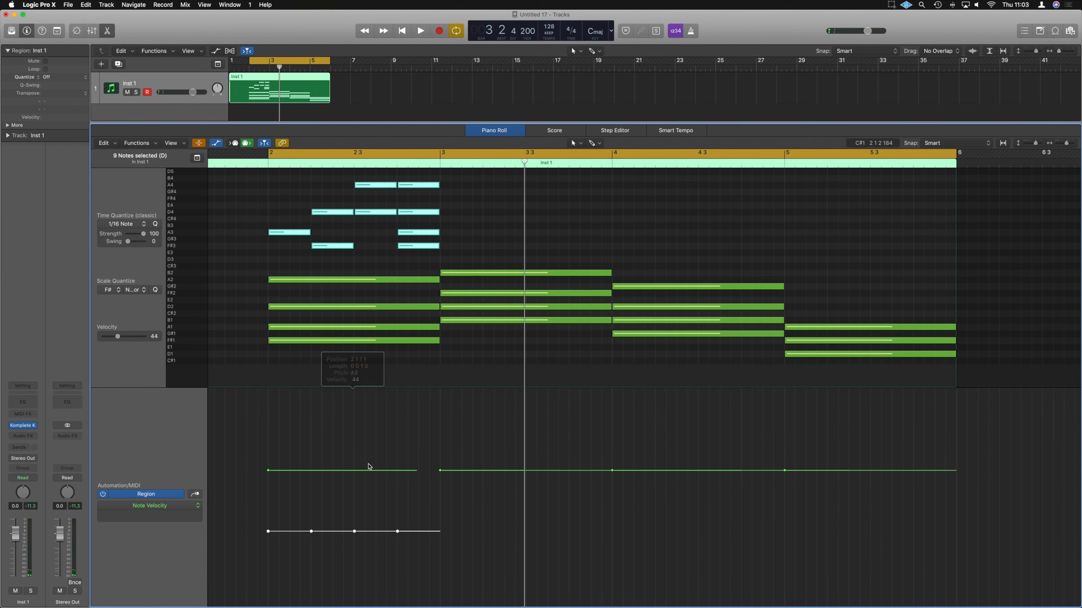
# Step: Lower the velocity of the long A2 note in the bar 2 chord slightly
pyautogui.click(273, 280)
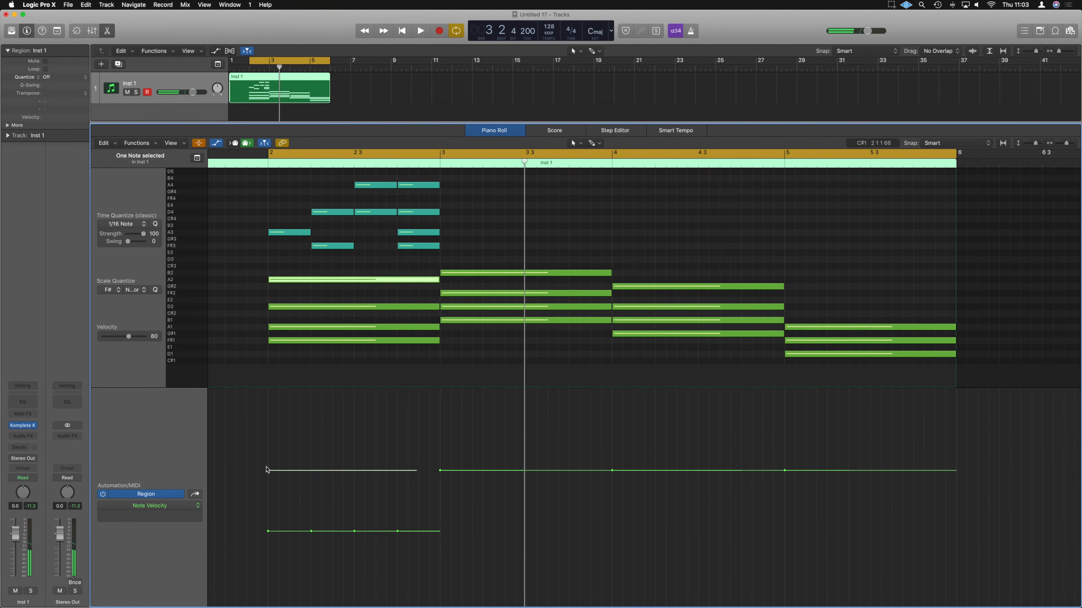
pyautogui.moveTo(273, 473); pyautogui.dragTo(273, 478)
pyautogui.click(276, 307)
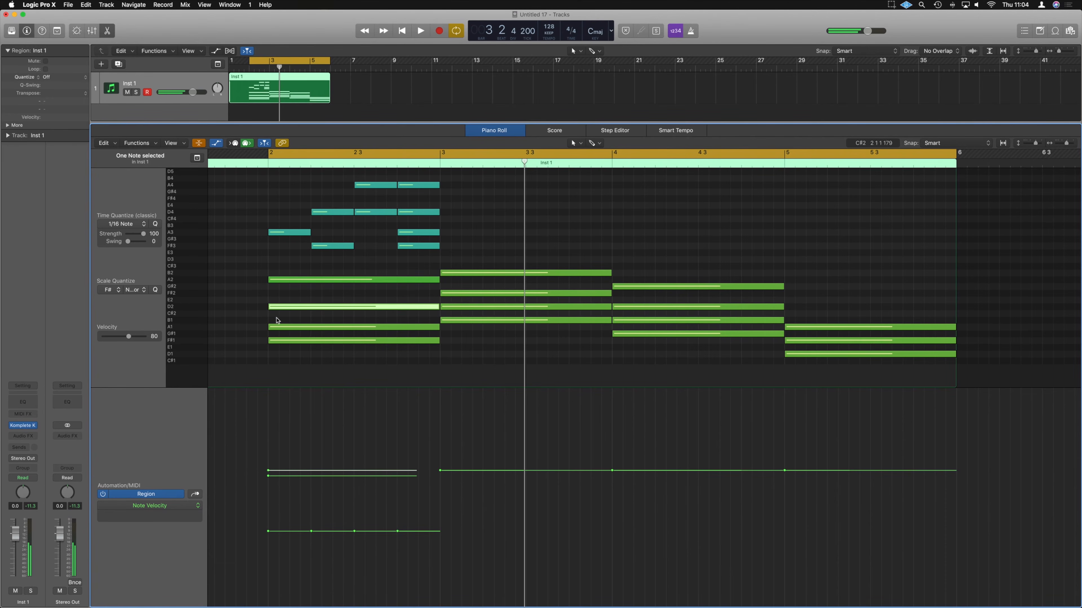
pyautogui.click(257, 229)
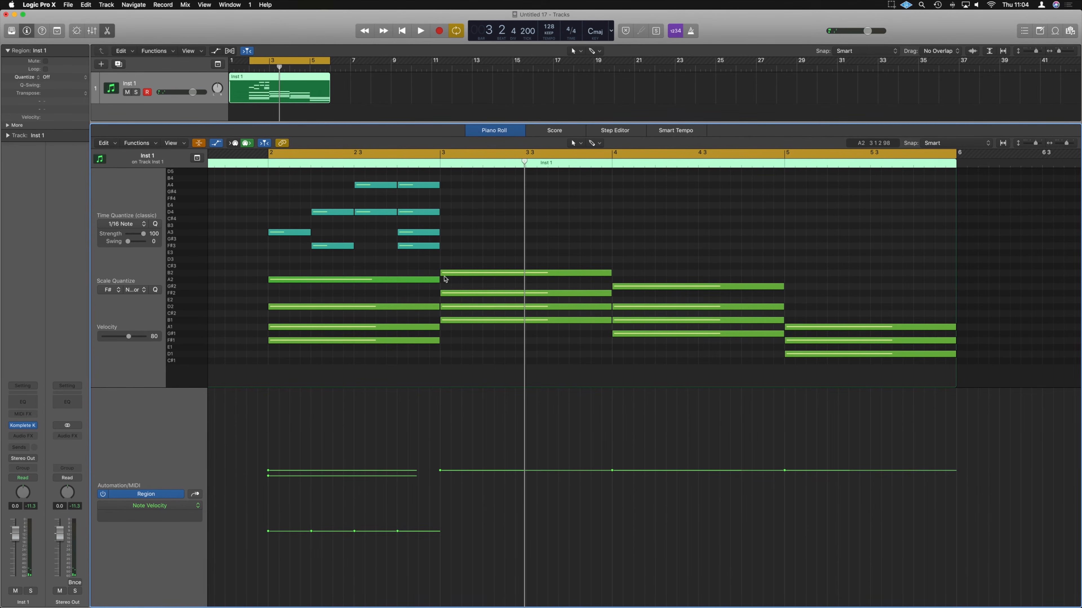
# Step: Select all upper and lower notes in bar 2 and open the Humanize MIDI transform for them
pyautogui.moveTo(246, 191); pyautogui.dragTo(434, 350)
pyautogui.click(141, 143)
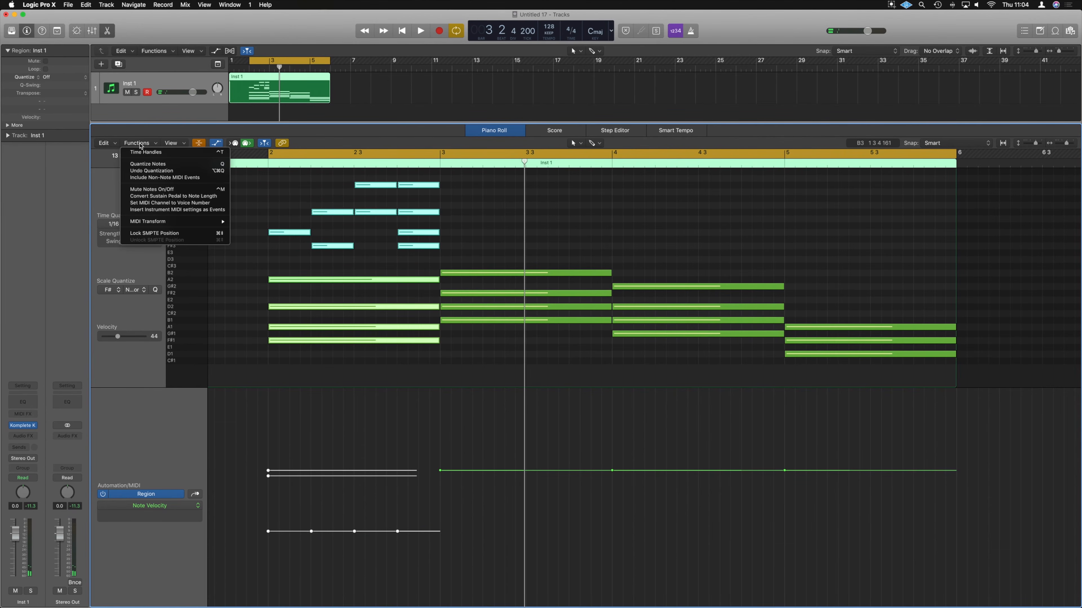
pyautogui.moveTo(183, 221)
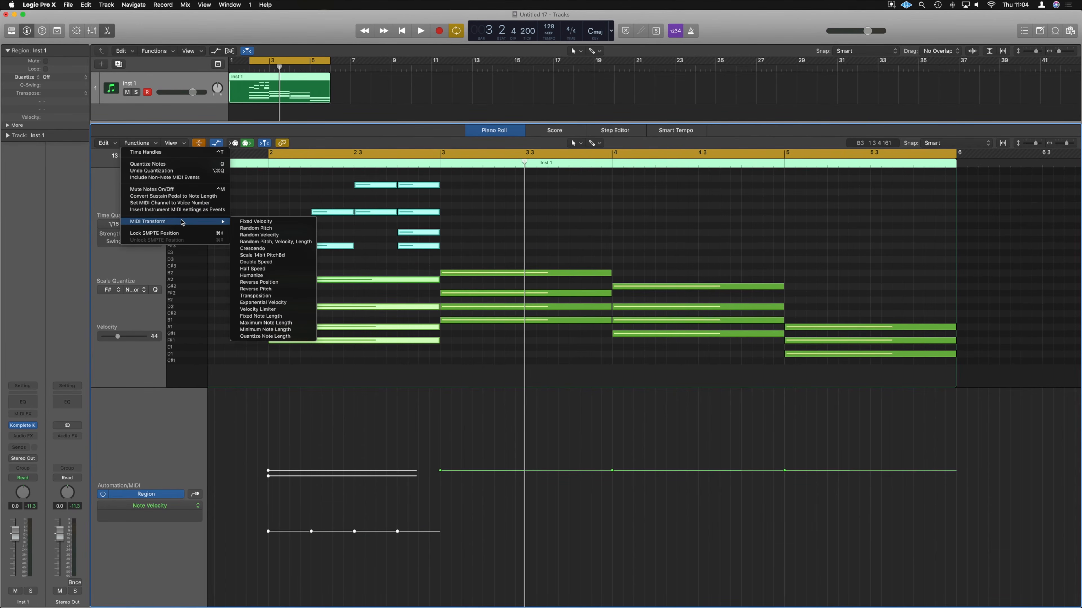
pyautogui.click(265, 279)
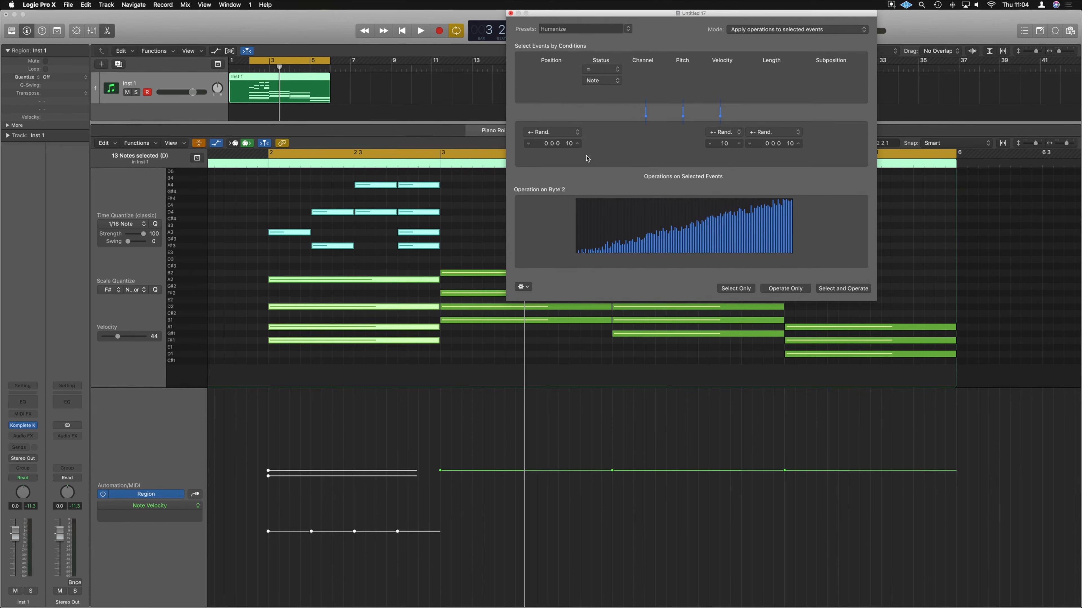
# Step: Set Humanize's random position and length amounts to 0 and run the operation on the selected bar 2 notes
pyautogui.moveTo(568, 144); pyautogui.dragTo(569, 153)
pyautogui.moveTo(790, 145); pyautogui.dragTo(792, 160)
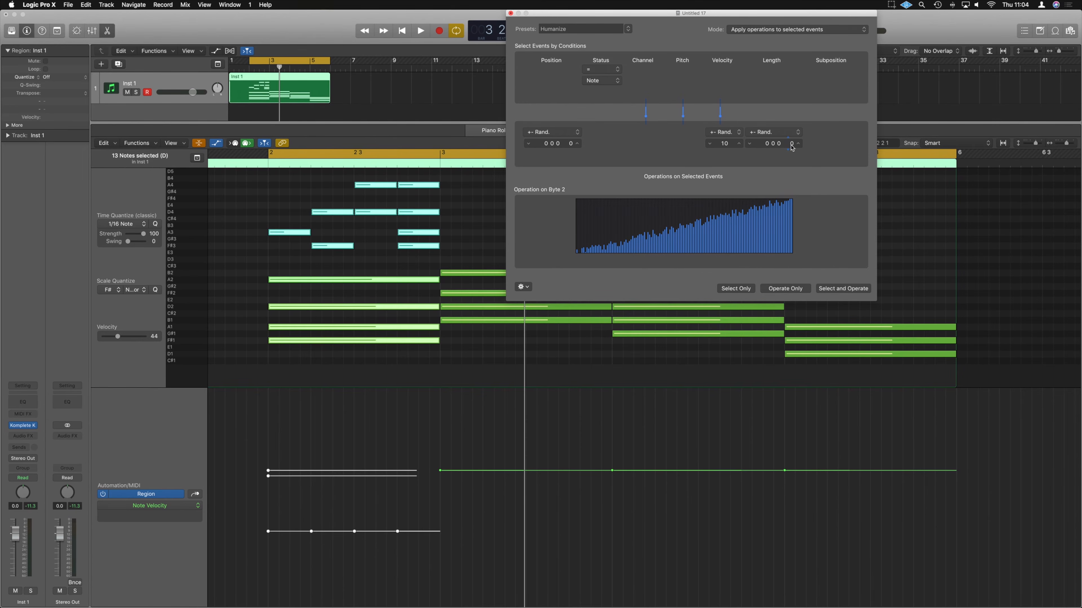
pyautogui.click(784, 289)
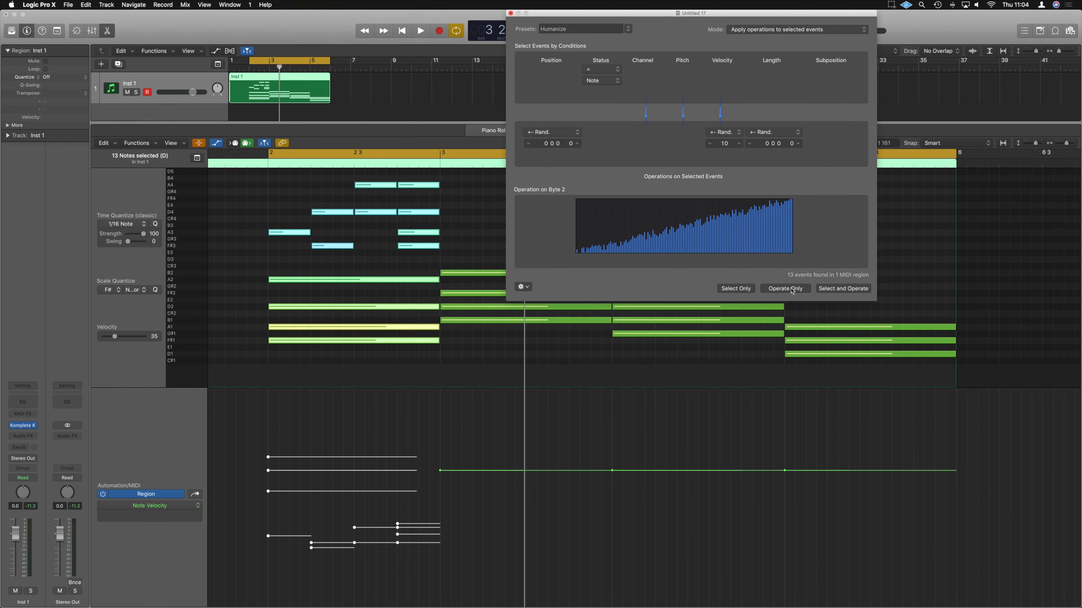
# Step: Play back the humanized bar 2, stop, and close the transform window with the notes deselected
pyautogui.press('space')
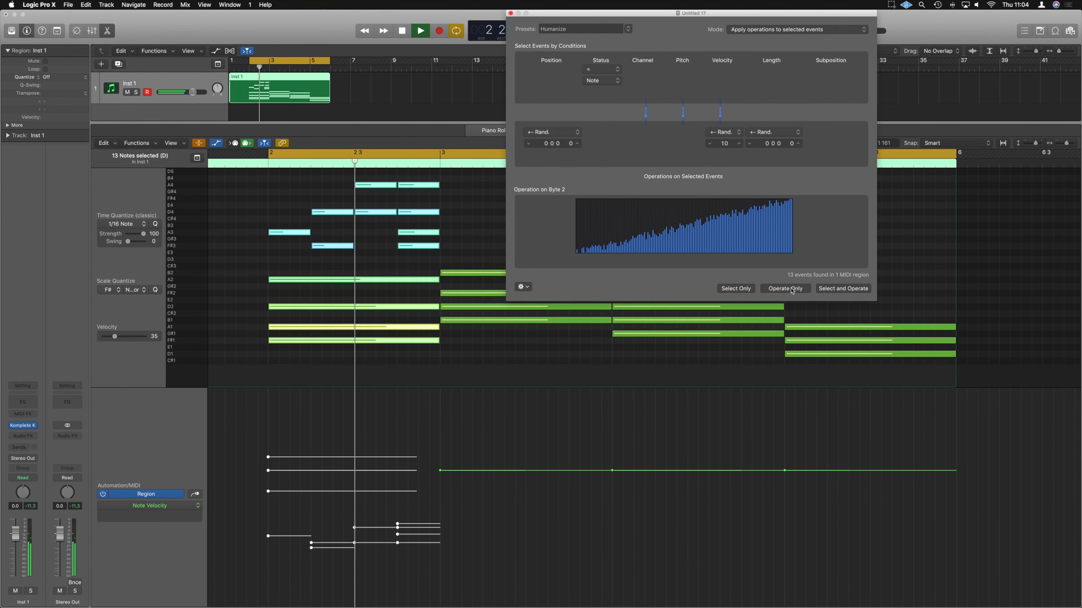
pyautogui.press('space')
pyautogui.click(511, 13)
pyautogui.click(352, 296)
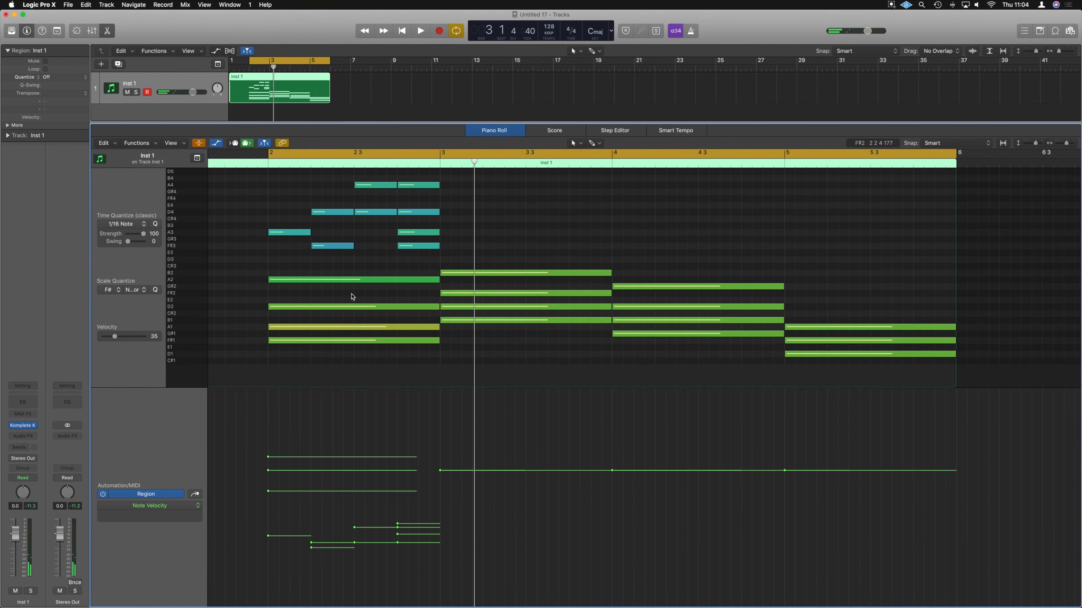
pyautogui.scroll(3, 351, 294)
pyautogui.scroll(2, 351, 294)
pyautogui.hscroll(-5, 352, 297)
pyautogui.scroll(3, 352, 295)
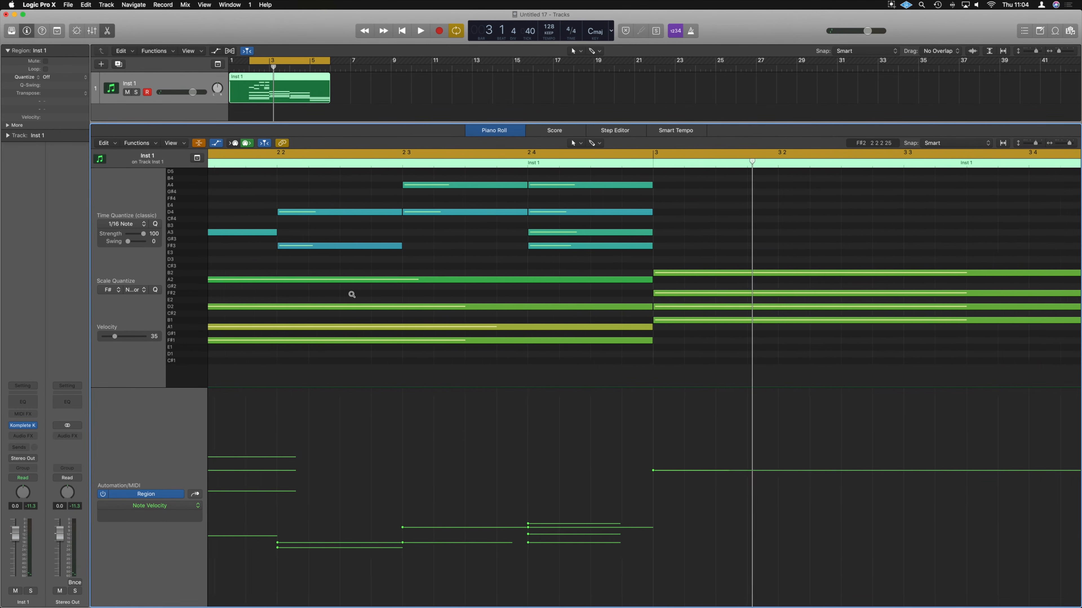
pyautogui.hscroll(-2, 352, 294)
pyautogui.moveTo(760, 362); pyautogui.dragTo(750, 276)
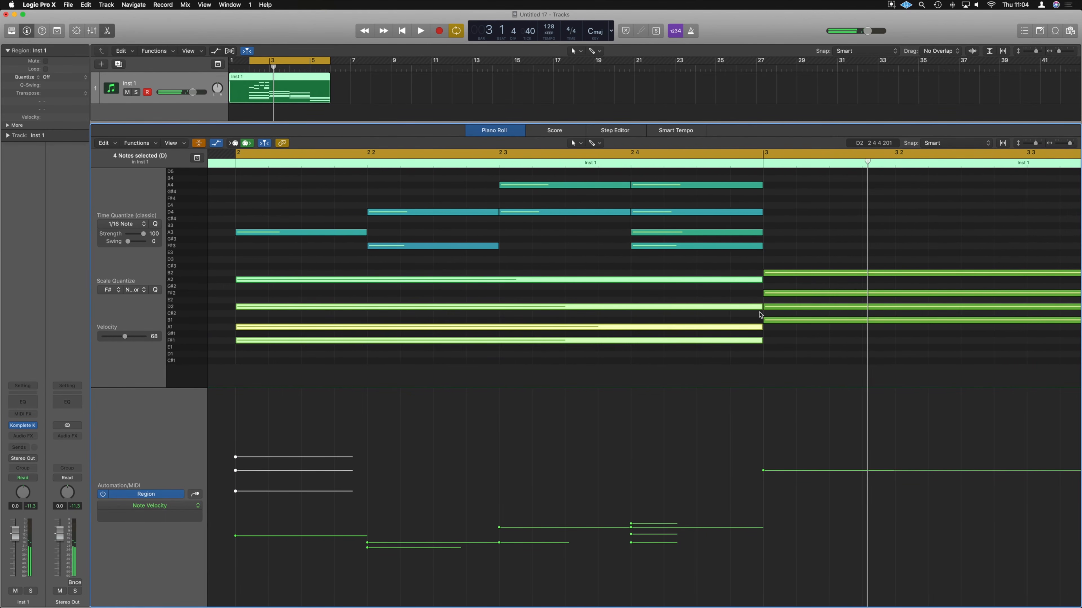
pyautogui.moveTo(759, 341); pyautogui.dragTo(726, 318)
pyautogui.click(723, 314)
# Step: Shift the long A1, D2 and A2 notes of the bar 2 chord slightly after the F#1 so their starts are staggered
pyautogui.hscroll(-5, 486, 264)
pyautogui.scroll(3, 487, 265)
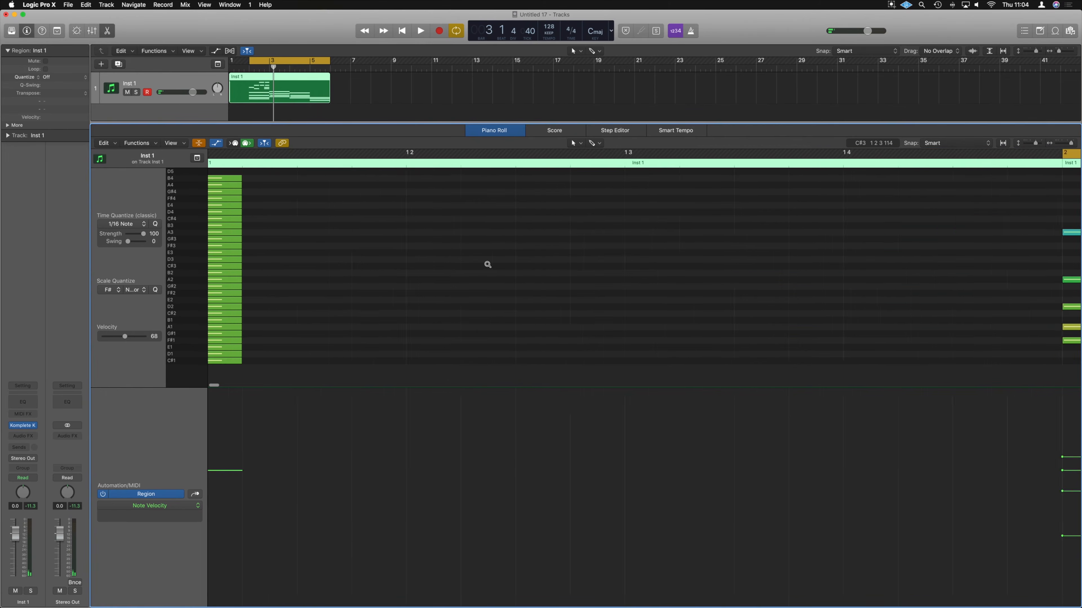
pyautogui.hscroll(4, 487, 267)
pyautogui.hscroll(6, 488, 267)
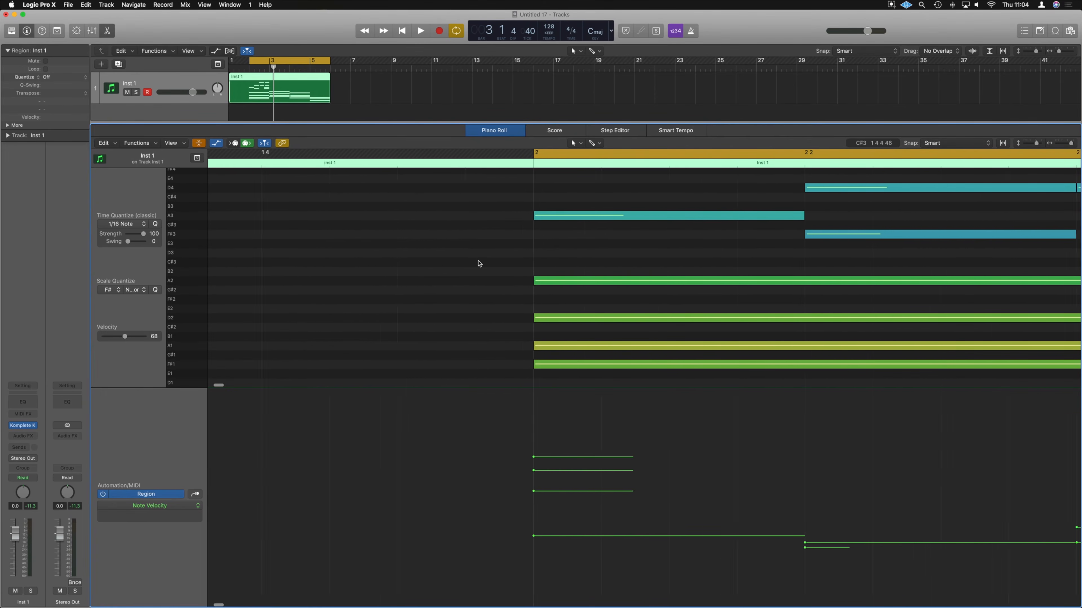
pyautogui.scroll(4, 478, 261)
pyautogui.press('super+Up')
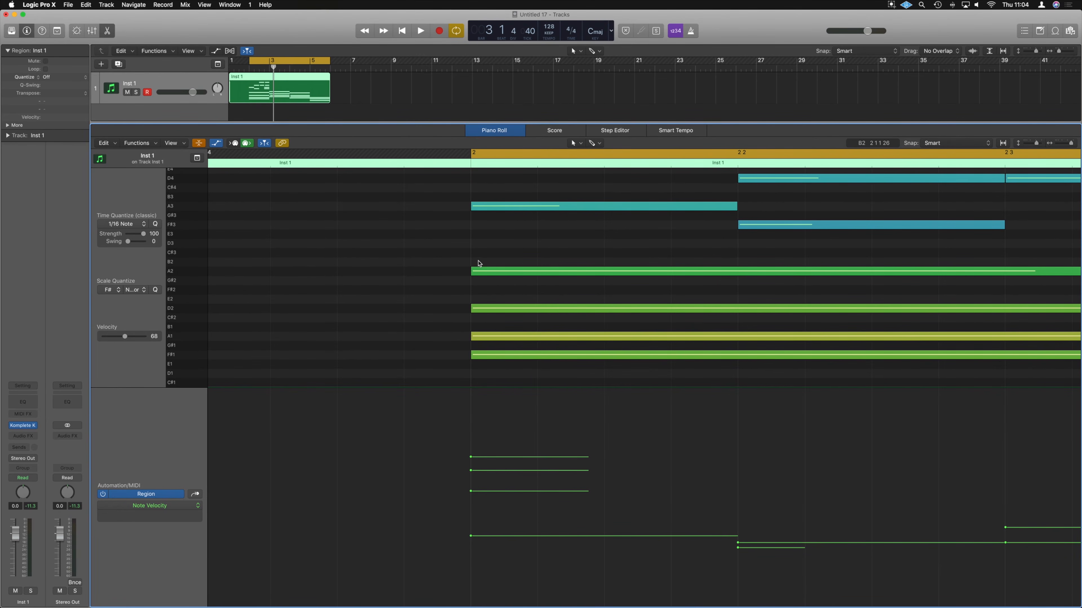
pyautogui.click(482, 355)
pyautogui.moveTo(481, 339); pyautogui.dragTo(493, 312)
pyautogui.moveTo(494, 271); pyautogui.dragTo(500, 271)
# Step: Play back the looped progression to hear the staggered bar 2 chord, with the whole region in view, and stop
pyautogui.scroll(5, 500, 269)
pyautogui.press('super+Up')
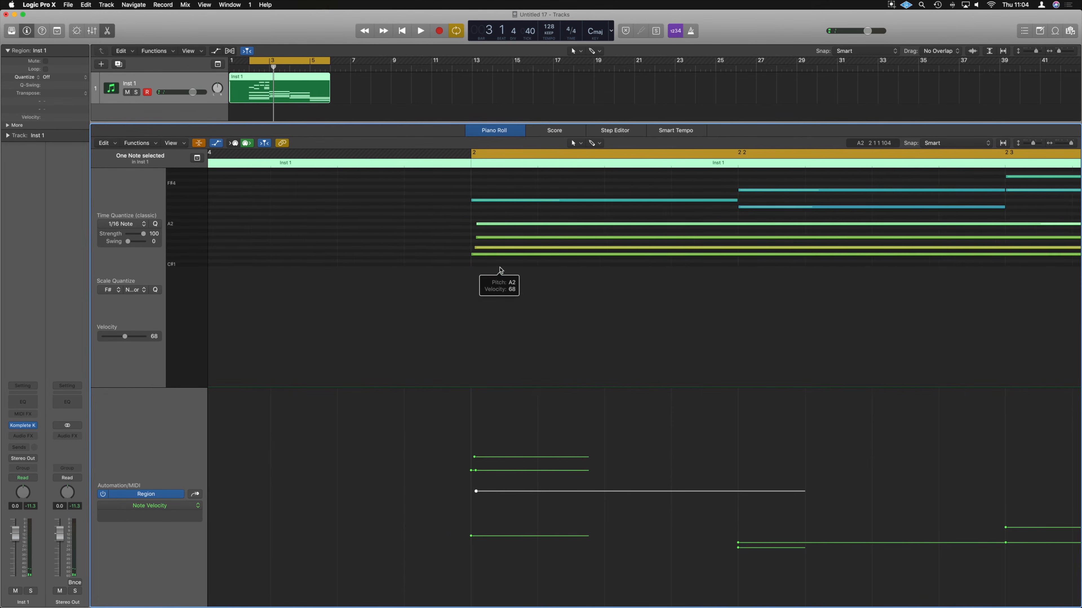
pyautogui.press('super+Left')
pyautogui.press('space')
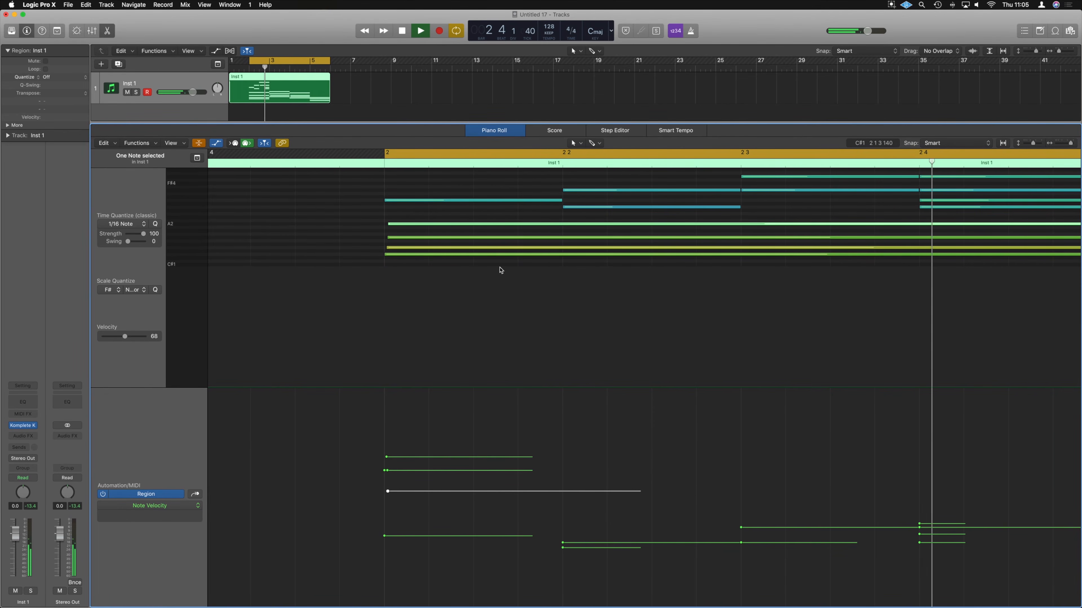
pyautogui.press('super+Left')
pyautogui.press('super+Left')
pyautogui.press('super+Left')
pyautogui.press('super+Left')
pyautogui.press('super+Left')
pyautogui.press('super+Left')
pyautogui.press('super+Left')
pyautogui.press('Return')
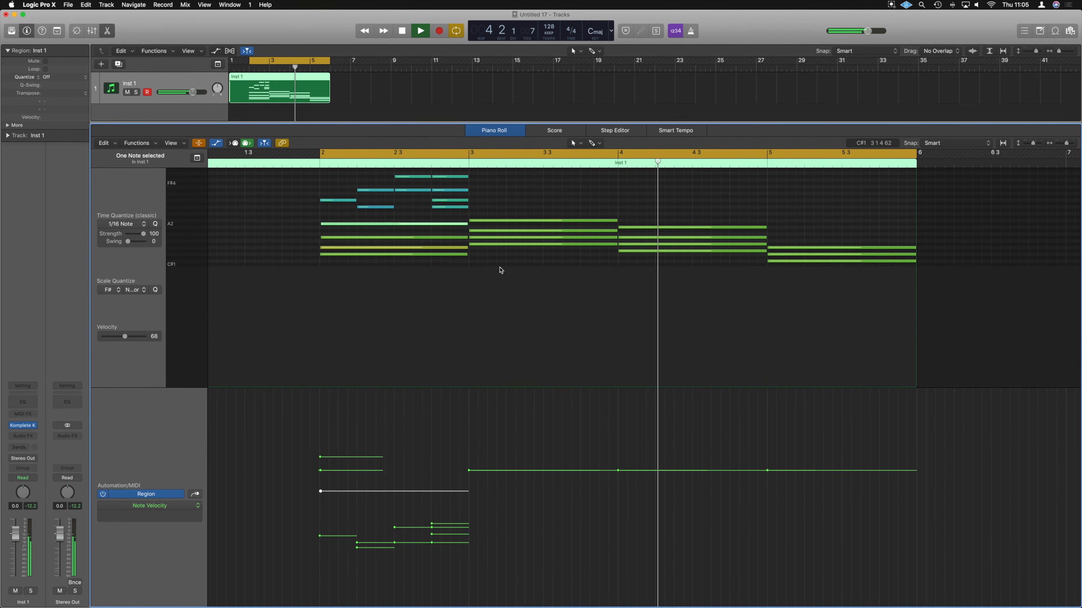
pyautogui.press('space')
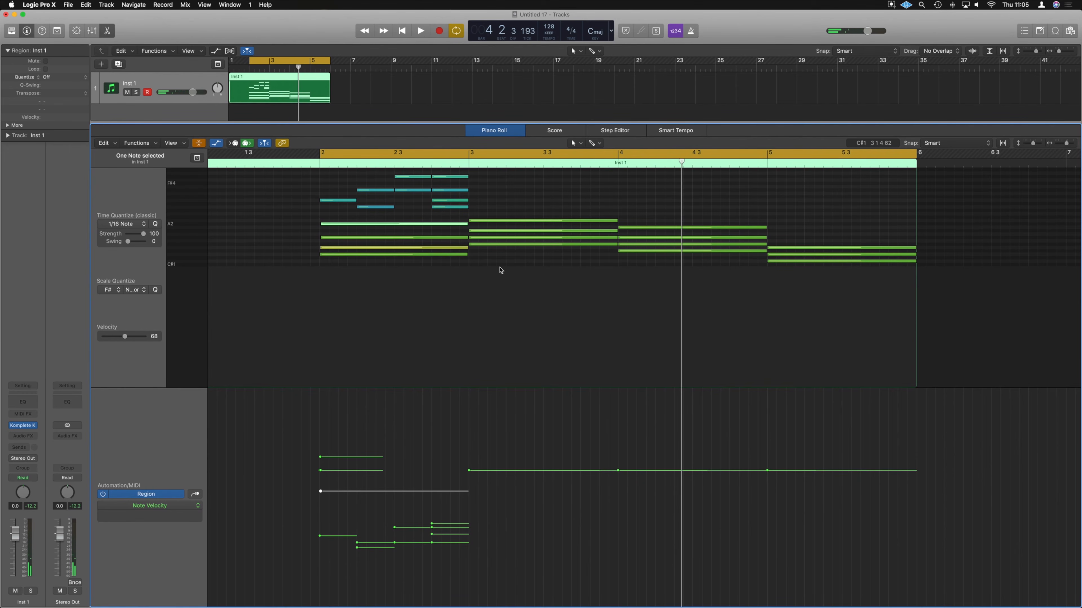